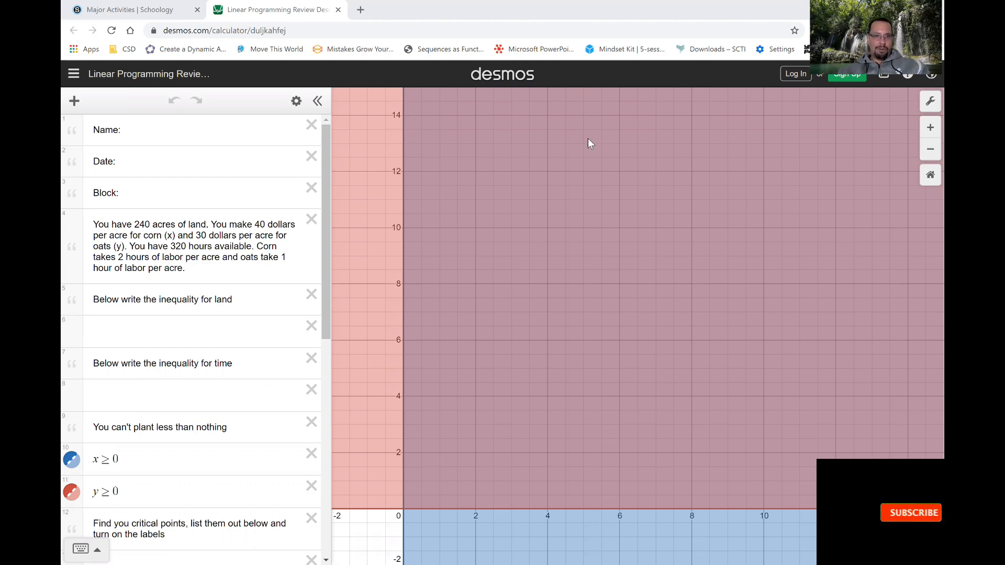
Enter the land inequality x + y ≤ 240 in the blank row below the land prompt.
{"action": "left_click", "coordinate": [190, 327]}
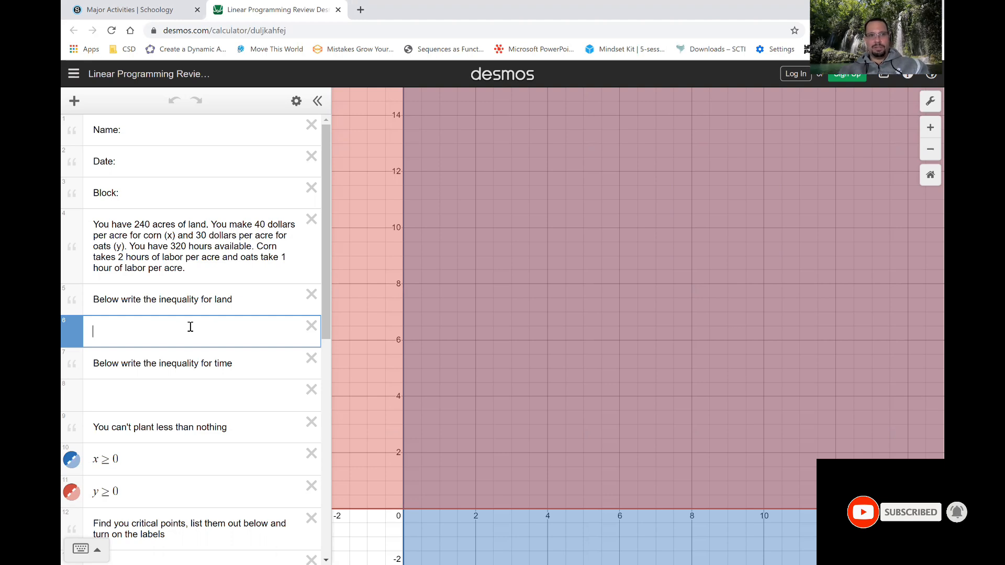
{"action": "type", "text": "x+y"}
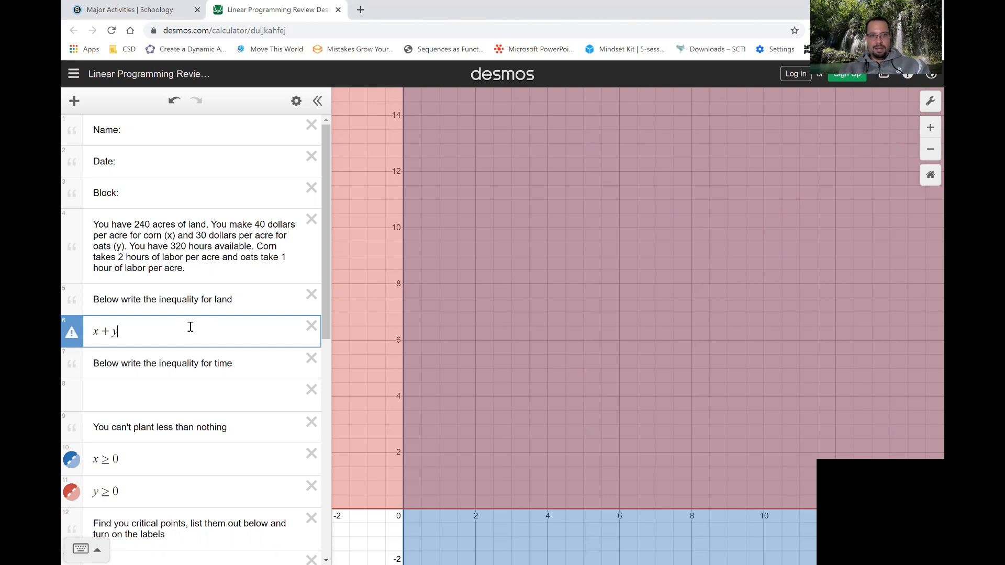
{"action": "left_click", "coordinate": [98, 549]}
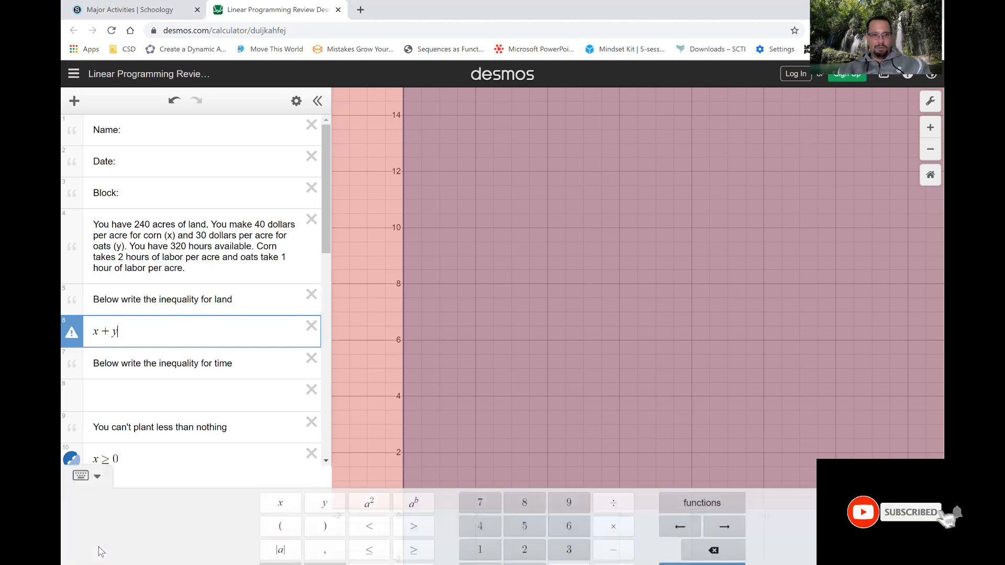
{"action": "type", "text": "y"}
{"action": "left_click", "coordinate": [369, 529]}
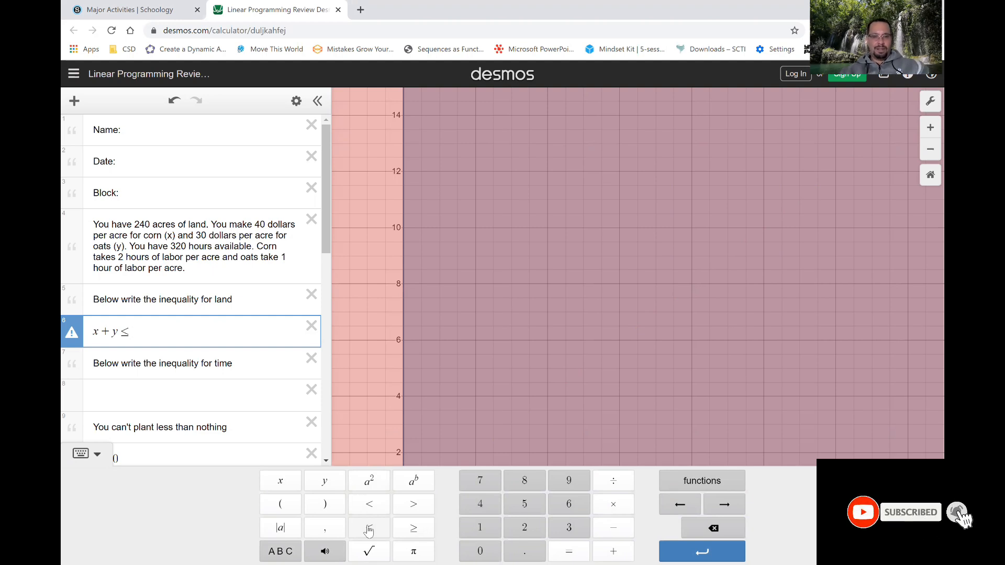
{"action": "type", "text": "240"}
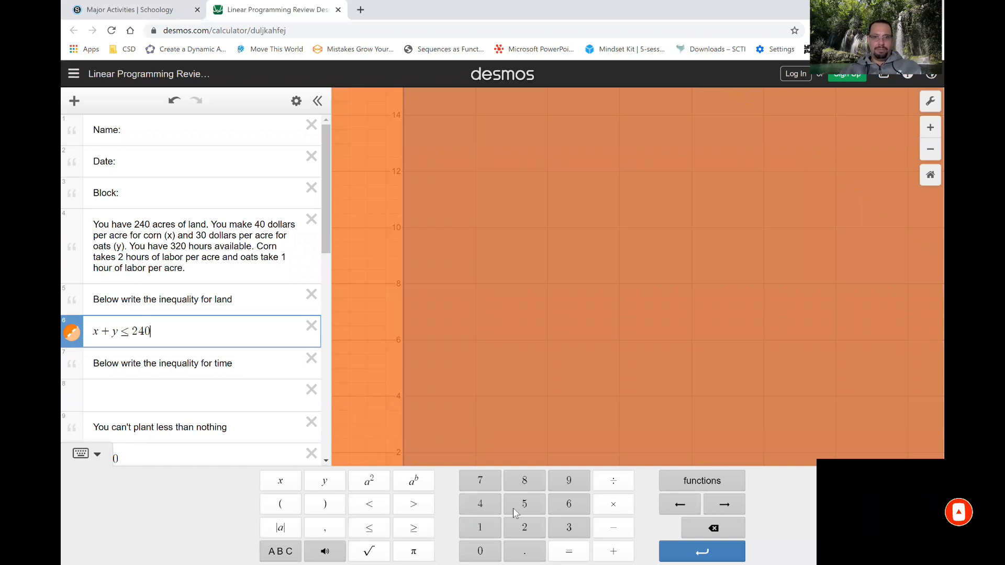
{"action": "left_click", "coordinate": [109, 456]}
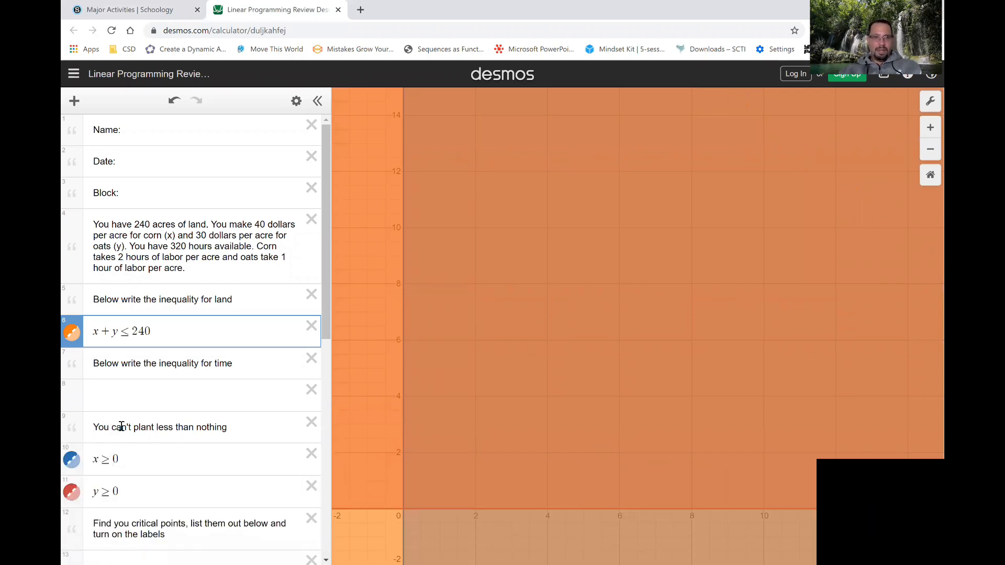
Enter the time inequality 2x + y ≤ 320 below the time prompt, leaving no extra blank row after it.
{"action": "left_click", "coordinate": [143, 393]}
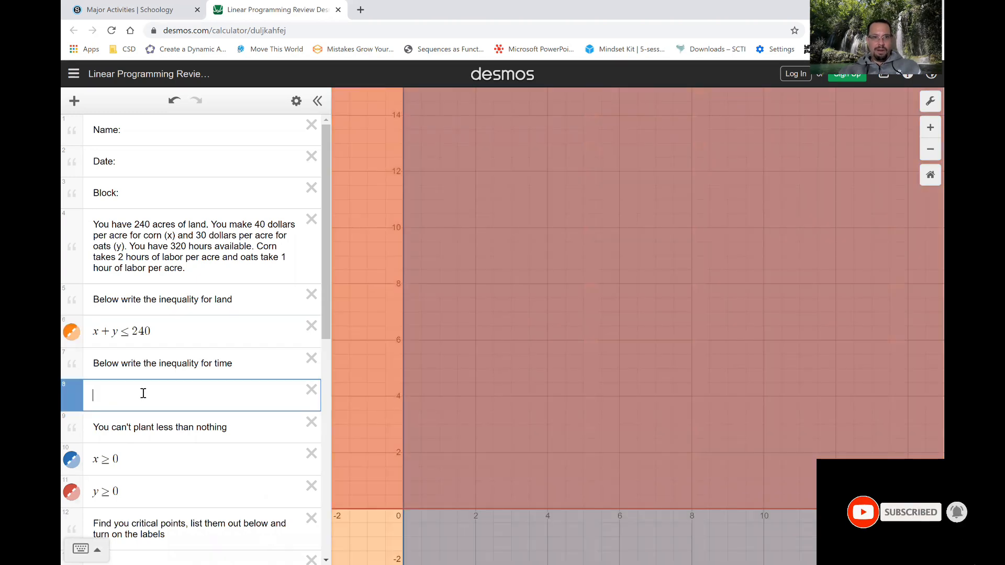
{"action": "type", "text": "2x + "}
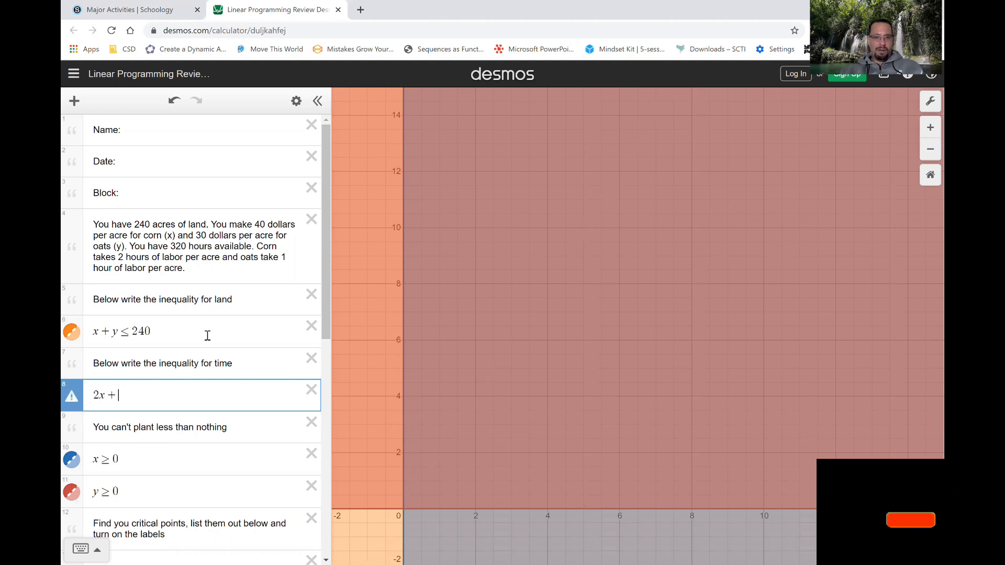
{"action": "type", "text": "y"}
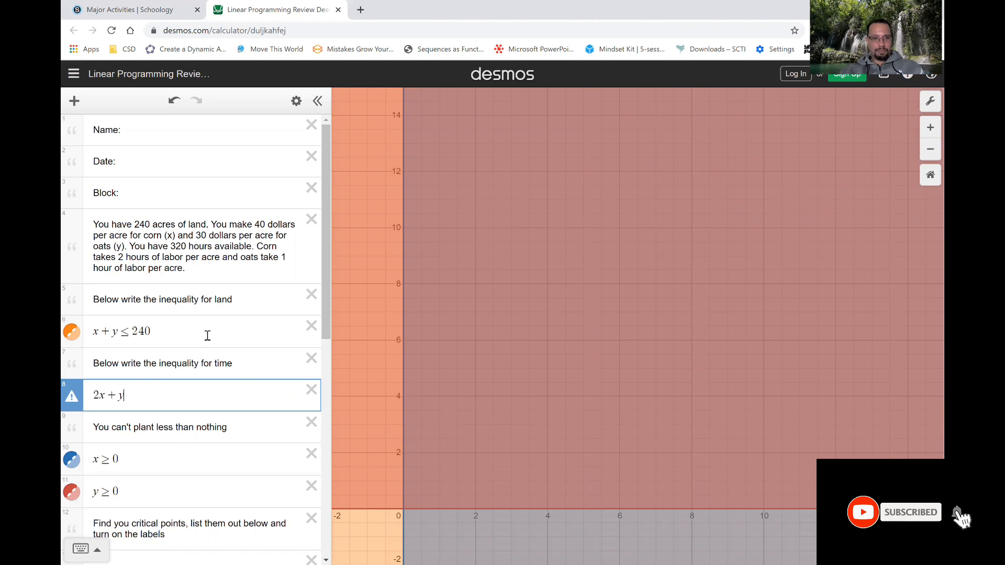
{"action": "left_click", "coordinate": [94, 550]}
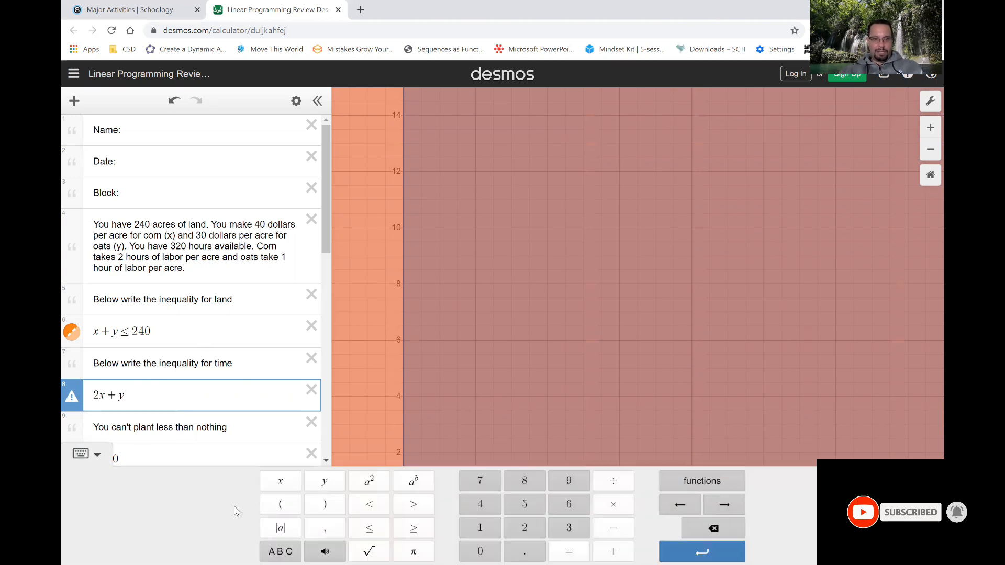
{"action": "left_click", "coordinate": [378, 529]}
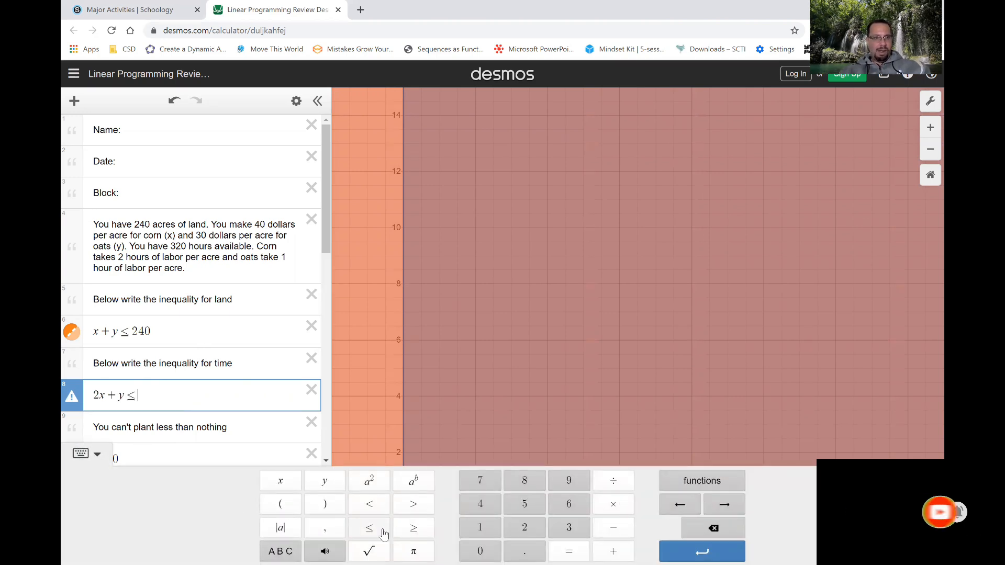
{"action": "type", "text": "320"}
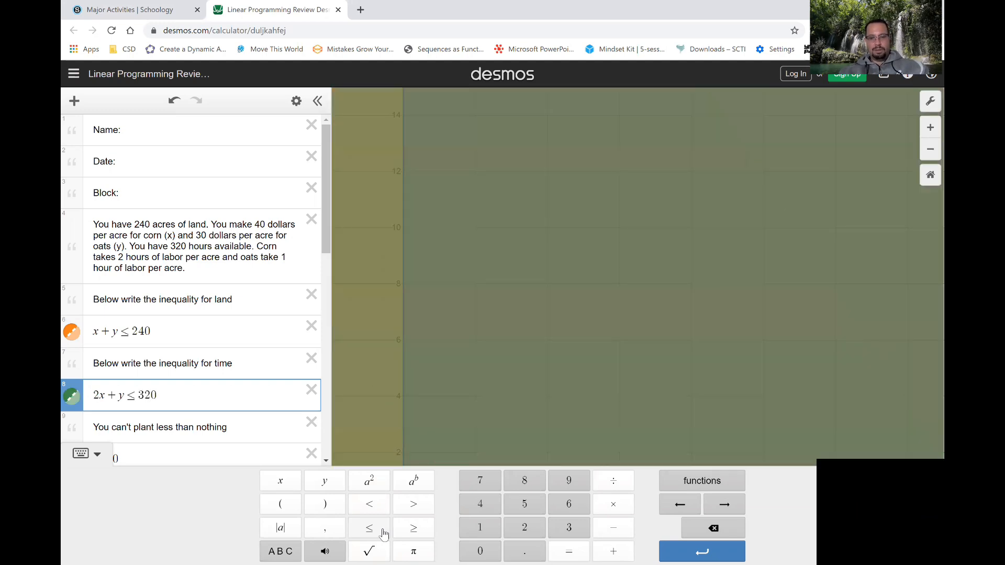
{"action": "key", "text": "Return"}
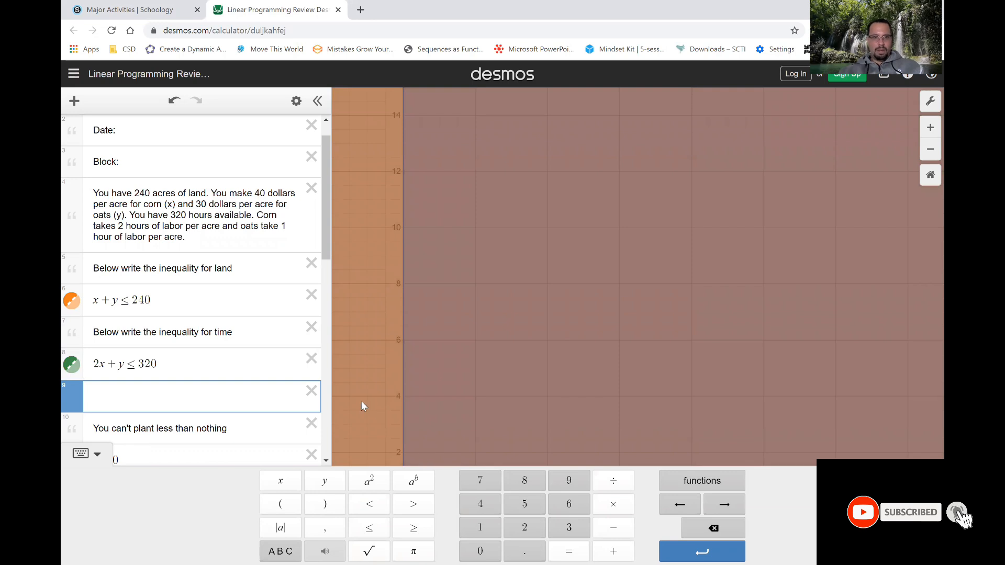
{"action": "left_click", "coordinate": [311, 391]}
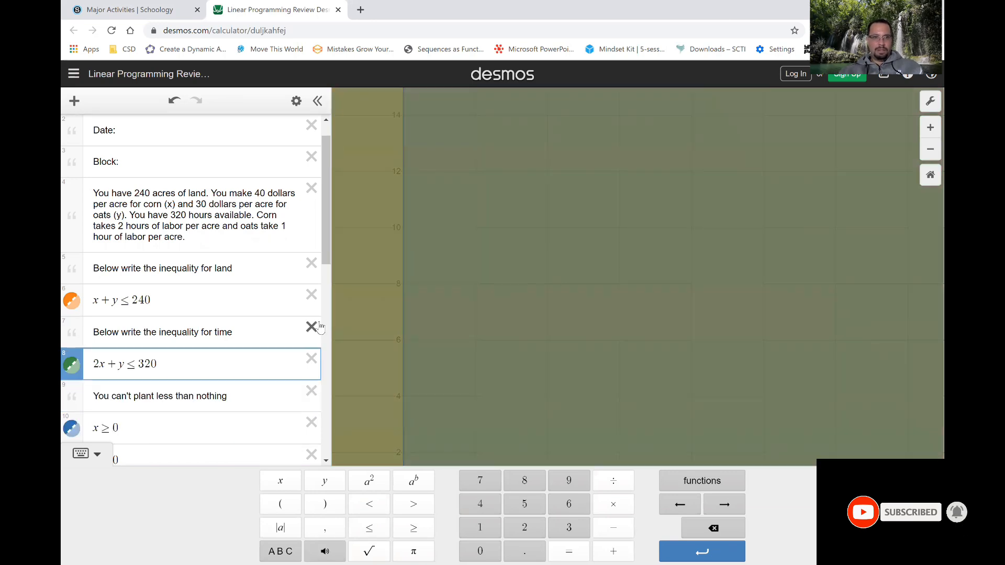
{"action": "left_click", "coordinate": [105, 466]}
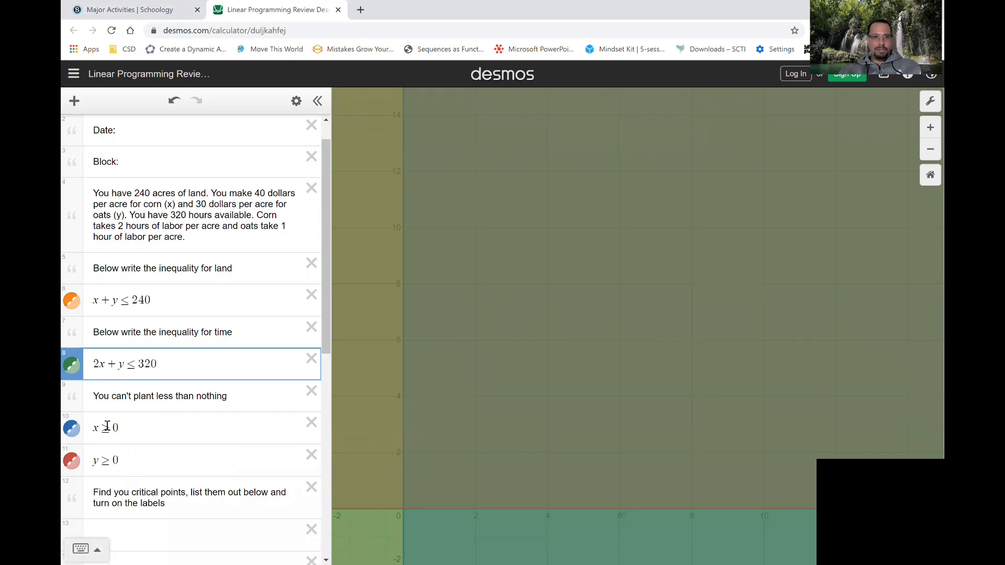
{"action": "left_click", "coordinate": [102, 471]}
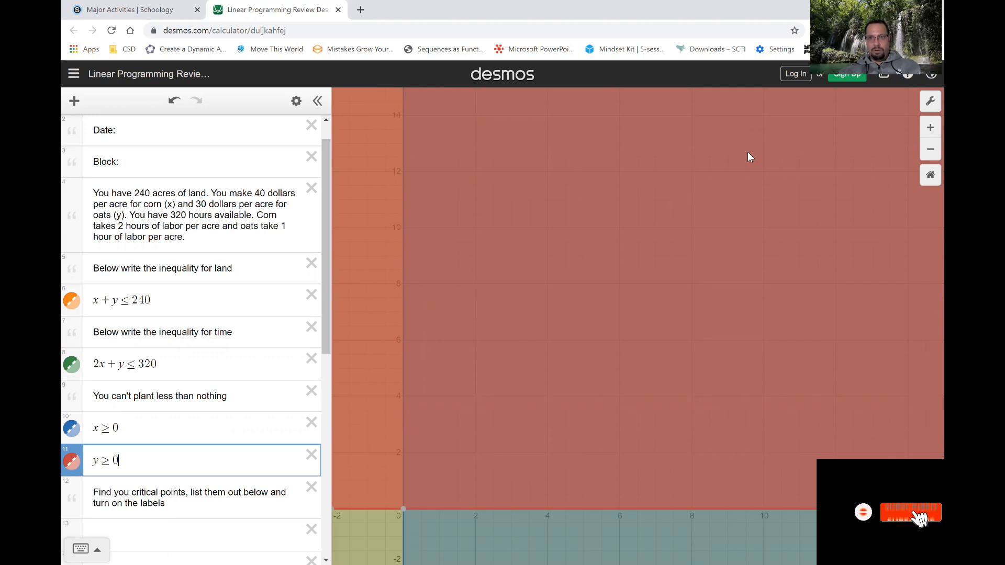
Set the upper limit of the graph's x-axis to 250.
{"action": "left_click", "coordinate": [930, 101]}
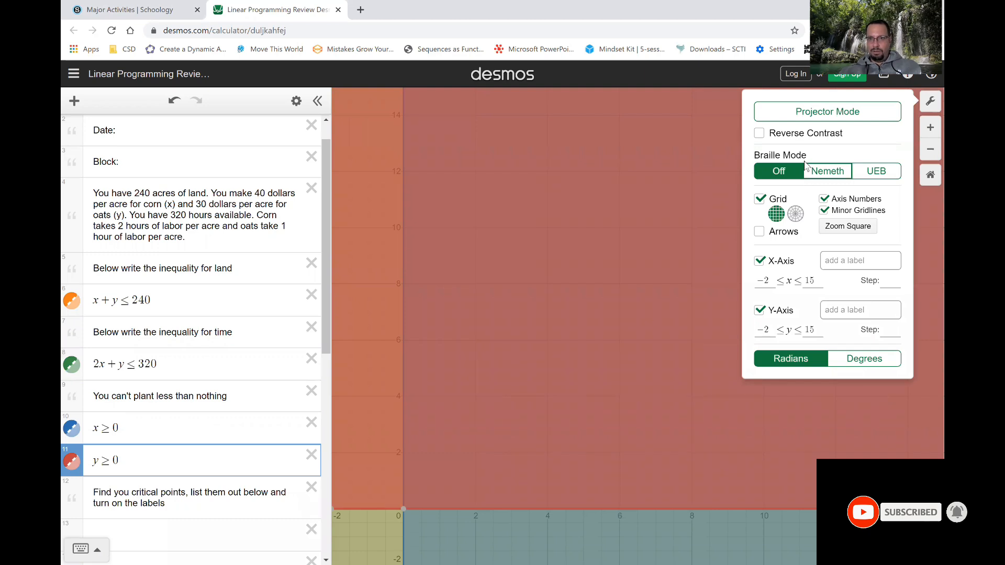
{"action": "left_click_drag", "start_coordinate": [775, 283], "coordinate": [756, 283]}
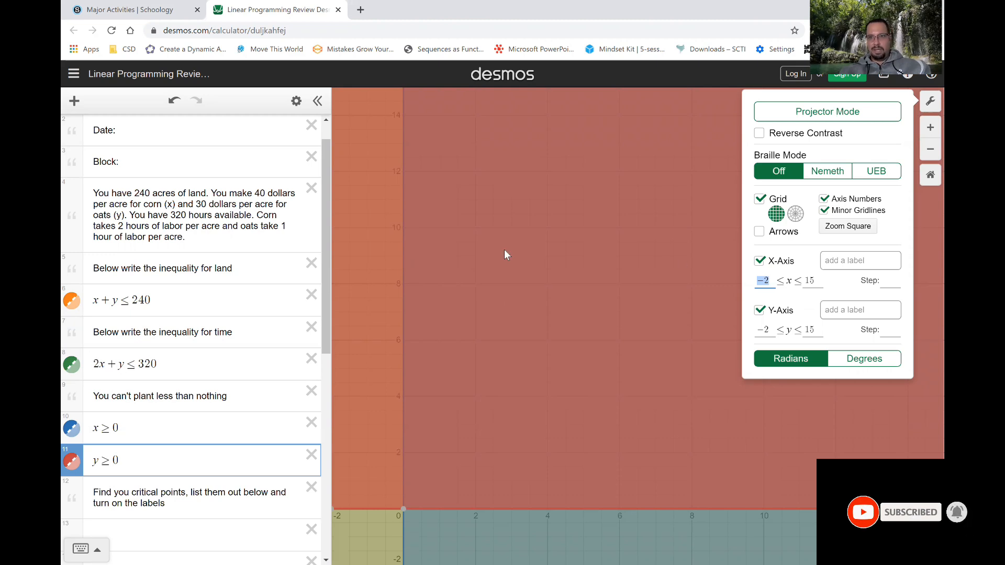
{"action": "left_click", "coordinate": [821, 281]}
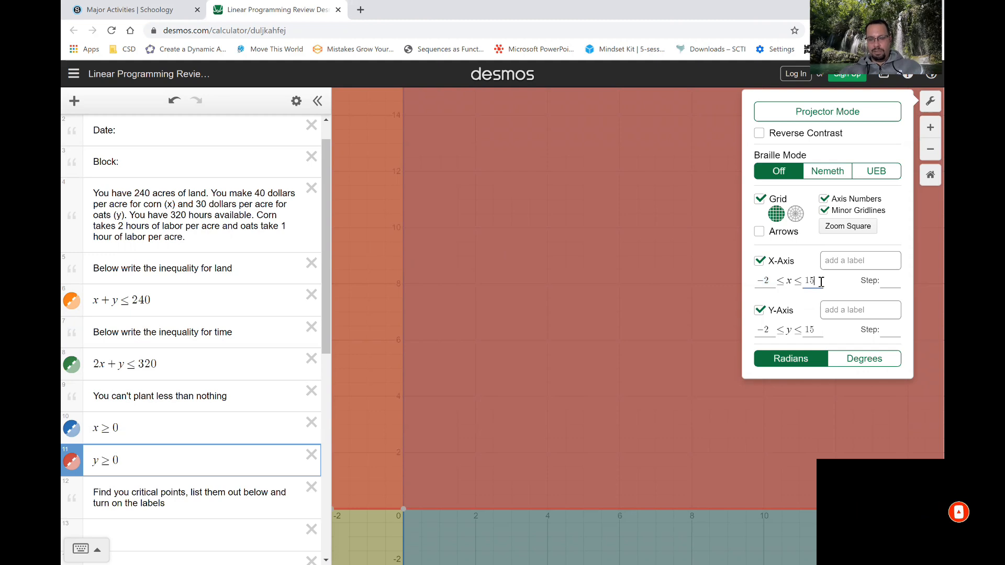
{"action": "key", "text": "BackSpace"}
{"action": "key", "text": "BackSpace"}
{"action": "type", "text": "250"}
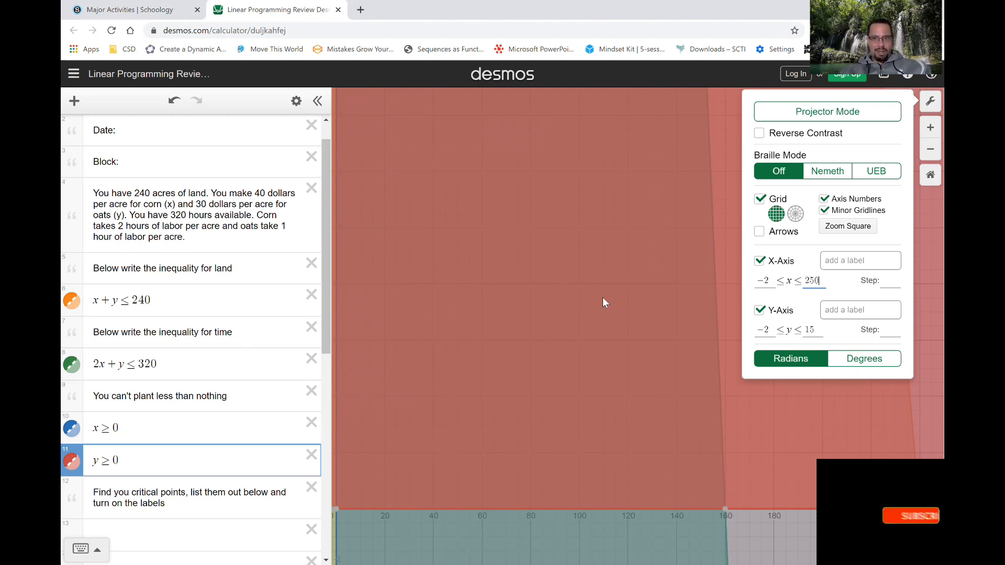
Set the upper limit of the graph's y-axis to 350.
{"action": "left_click", "coordinate": [819, 330]}
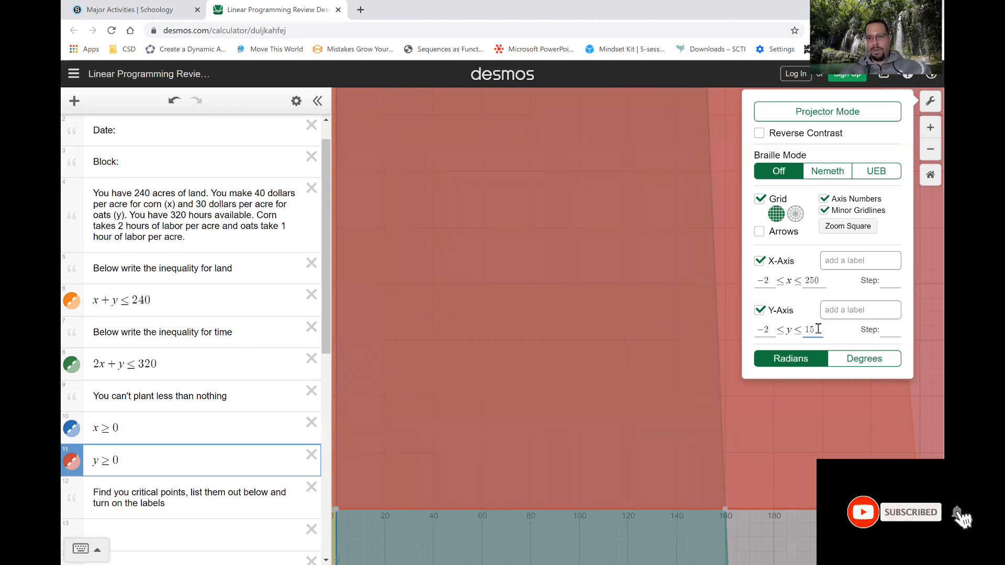
{"action": "key", "text": "BackSpace"}
{"action": "key", "text": "BackSpace"}
{"action": "type", "text": "350"}
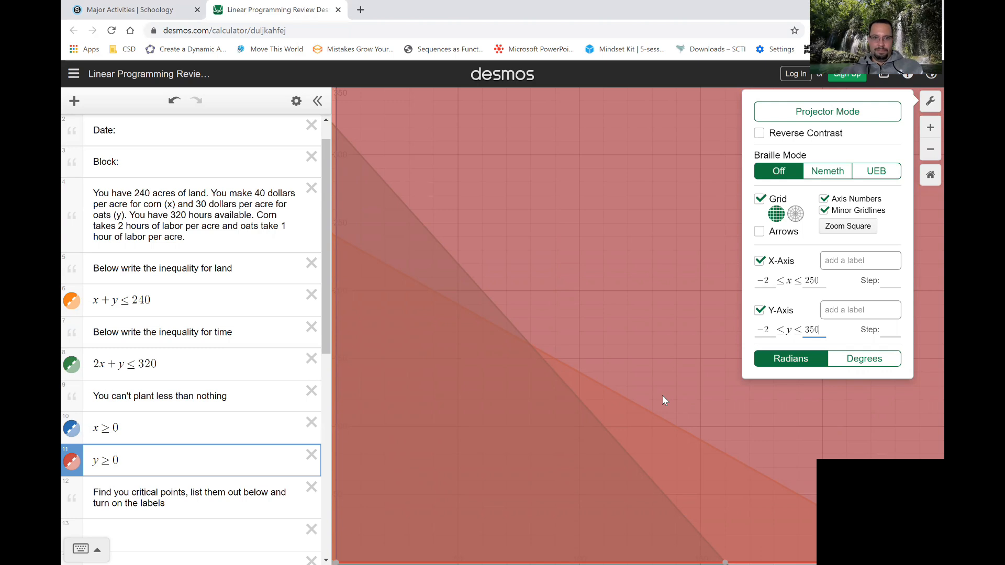
Highlight the boundary lines of the land and time inequalities on the graph to examine the overlapping region.
{"action": "left_click", "coordinate": [465, 309]}
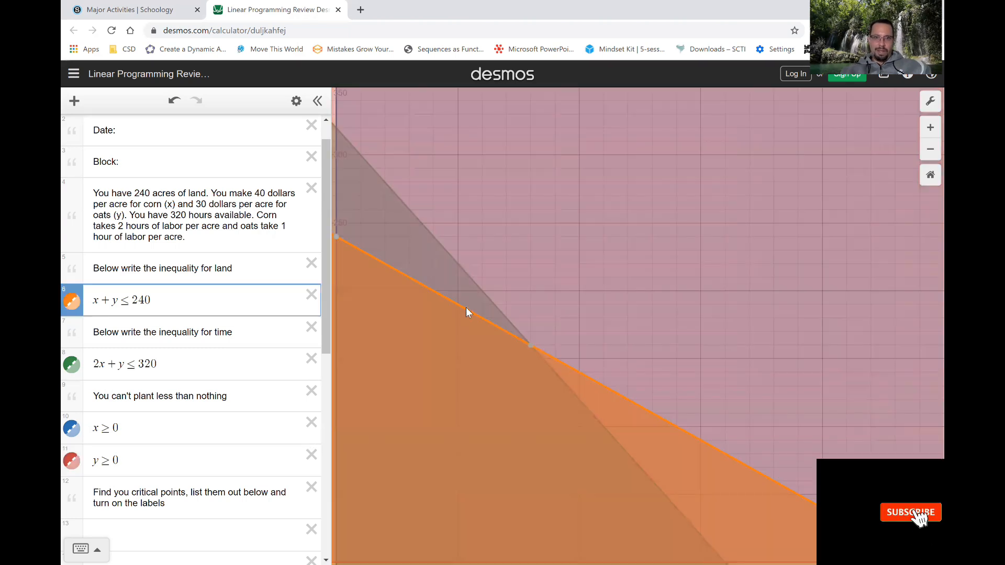
{"action": "left_click", "coordinate": [485, 291]}
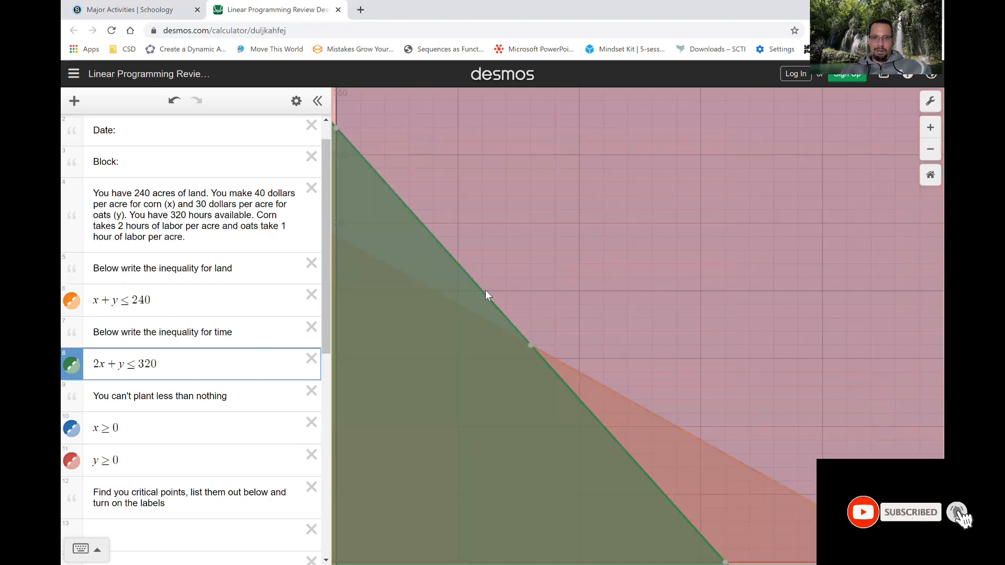
{"action": "left_click", "coordinate": [577, 233]}
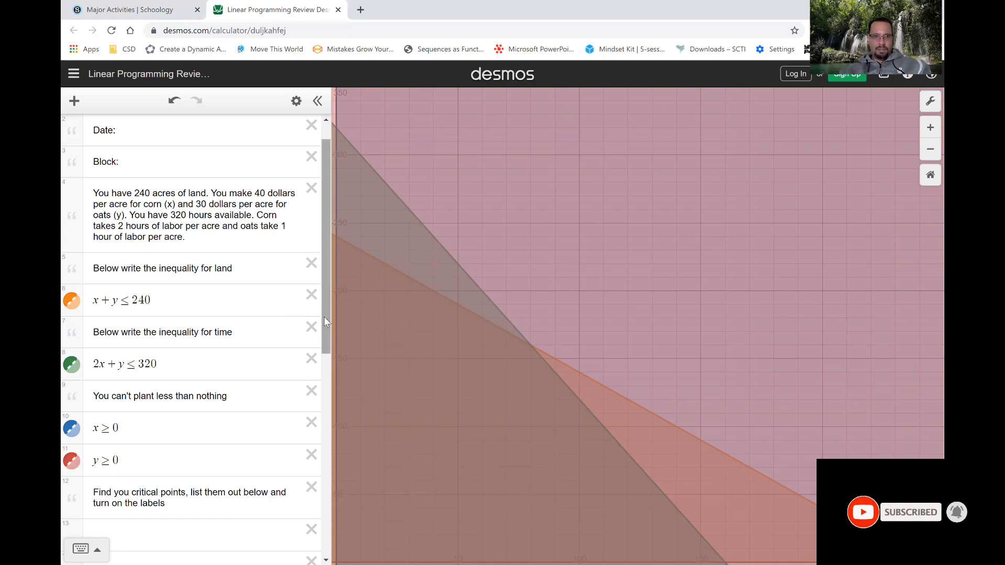
Add the critical point (0,0) in the first blank row below the critical points prompt and turn on its label.
{"action": "left_click_drag", "start_coordinate": [326, 316], "coordinate": [323, 340]}
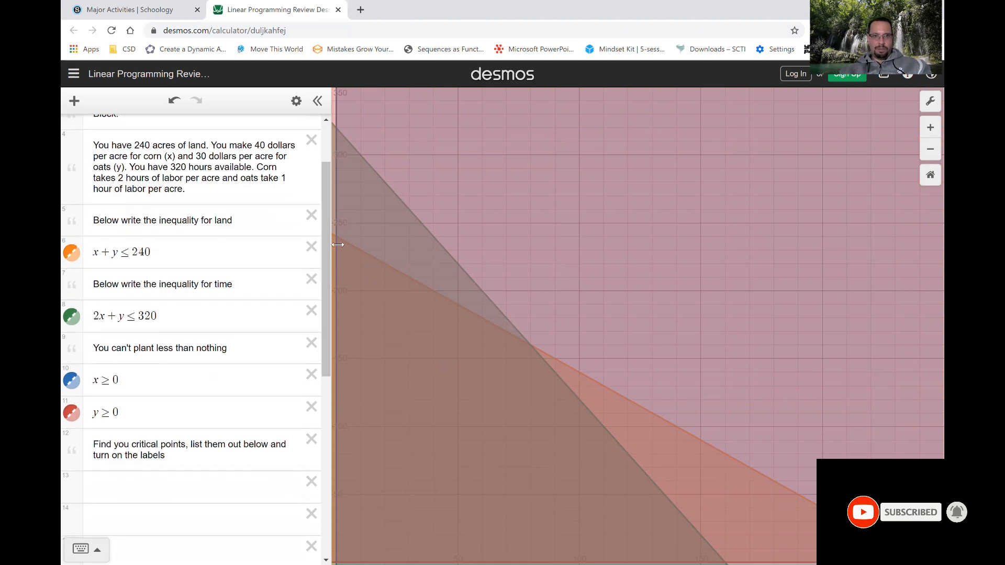
{"action": "left_click", "coordinate": [341, 550]}
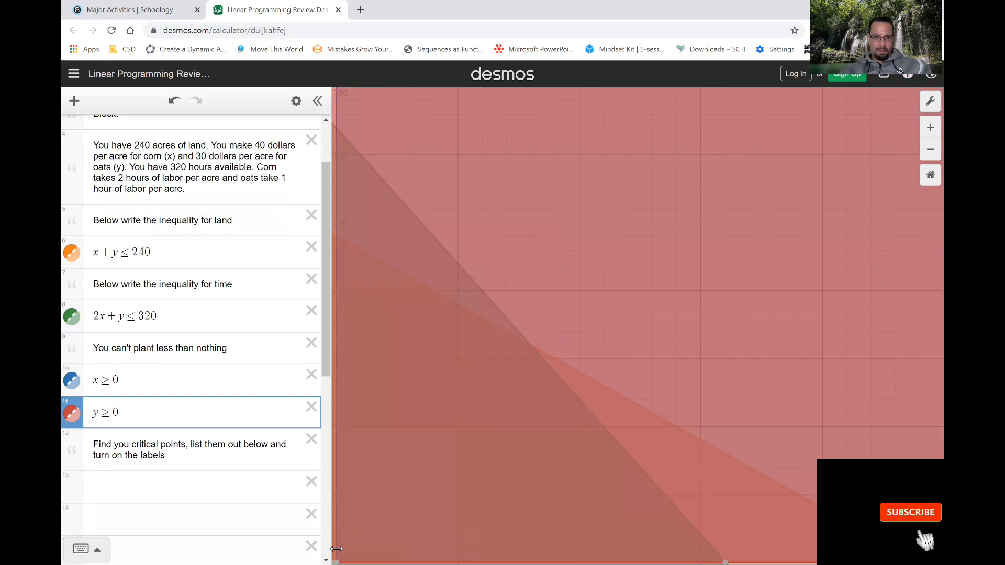
{"action": "left_click", "coordinate": [200, 487]}
{"action": "type", "text": "(,"}
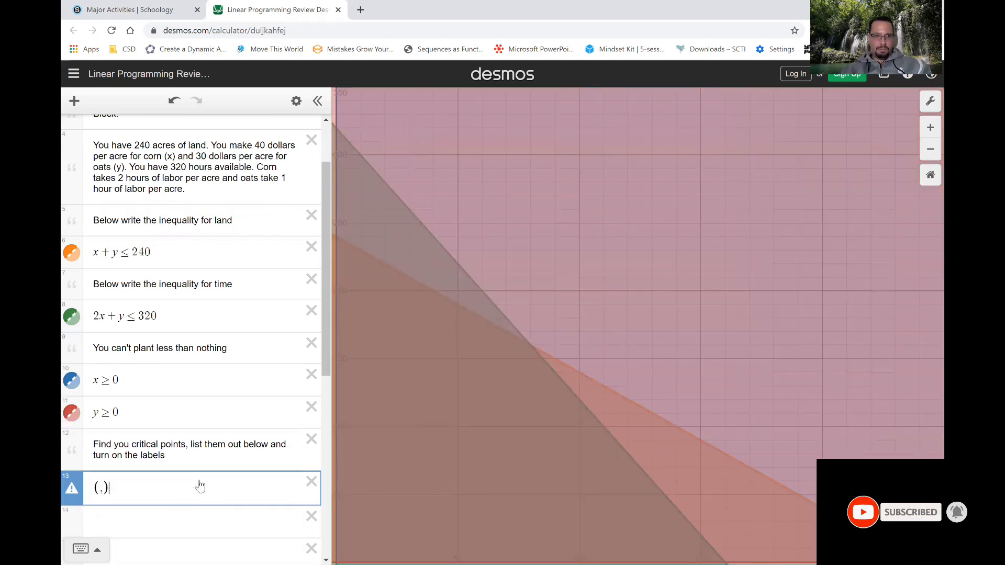
{"action": "type", "text": "0"}
{"action": "type", "text": "0"}
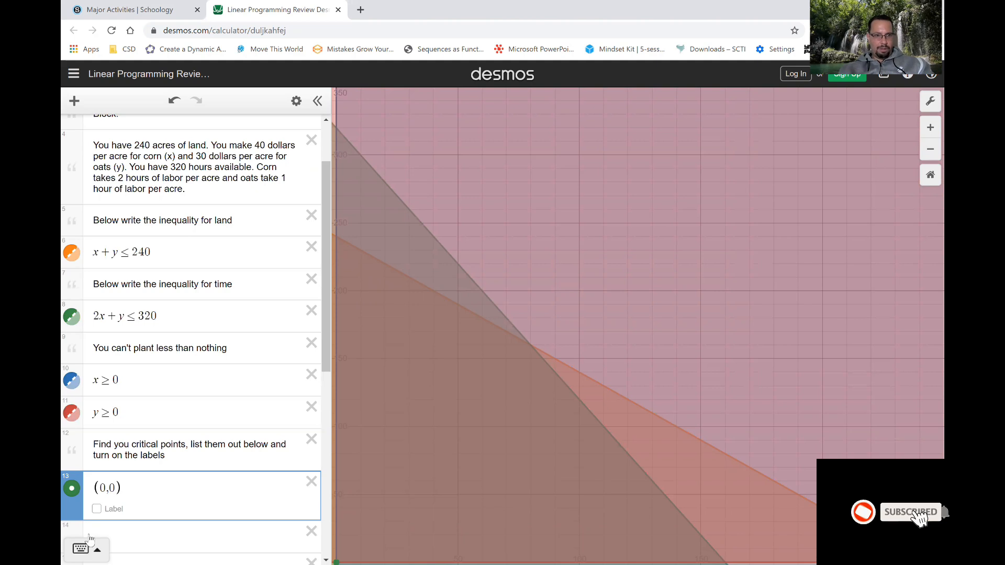
{"action": "left_click", "coordinate": [97, 511]}
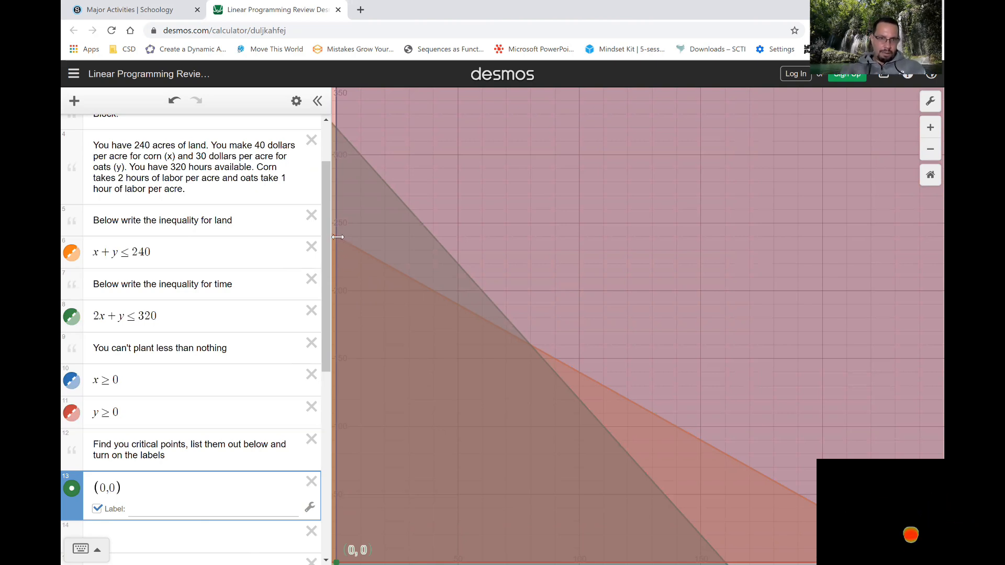
Locate the land line's y-axis intercept and list it as critical point (0,240) below (0,0), with its label turned on.
{"action": "left_click_drag", "start_coordinate": [337, 237], "coordinate": [353, 245]}
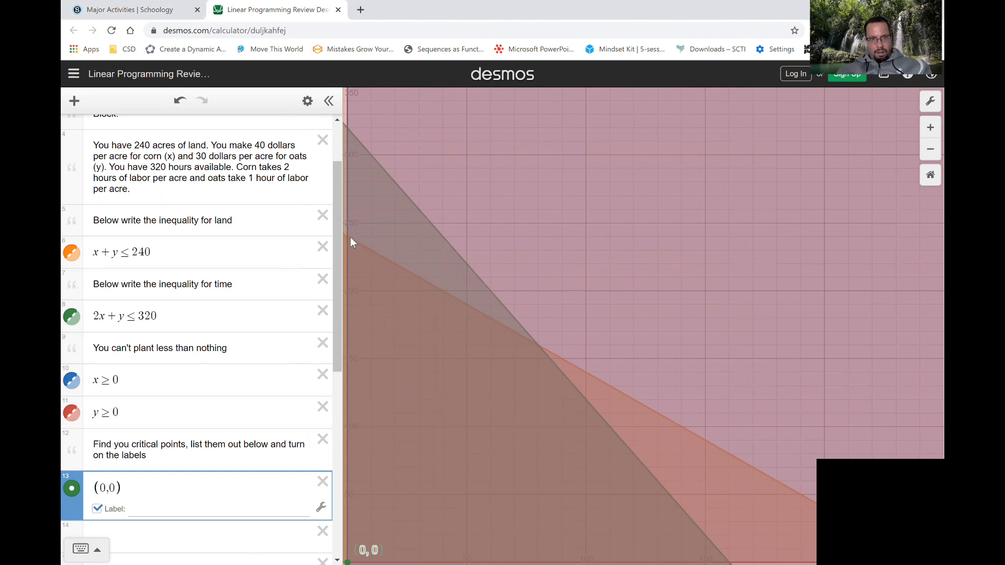
{"action": "left_click", "coordinate": [350, 237]}
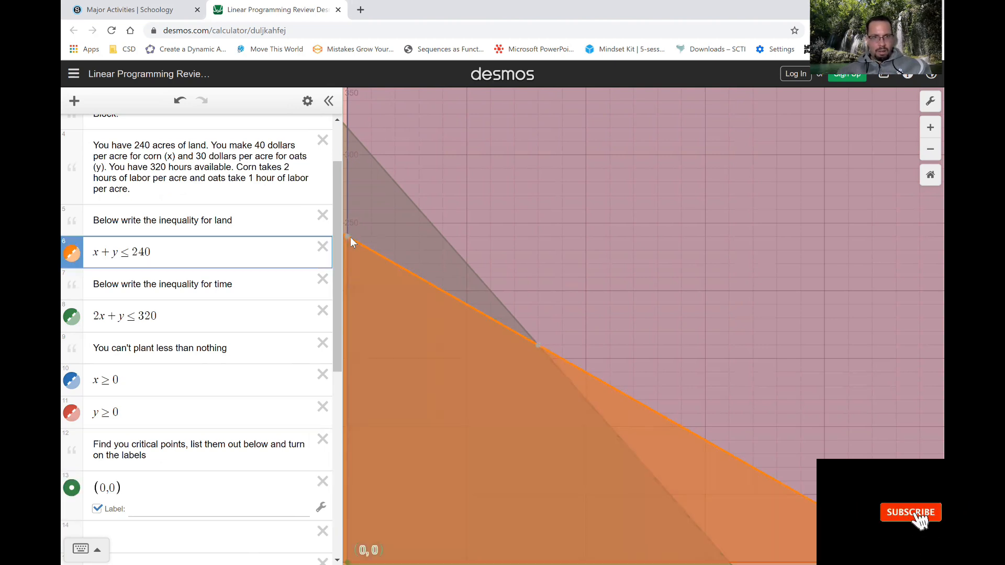
{"action": "left_click", "coordinate": [348, 237]}
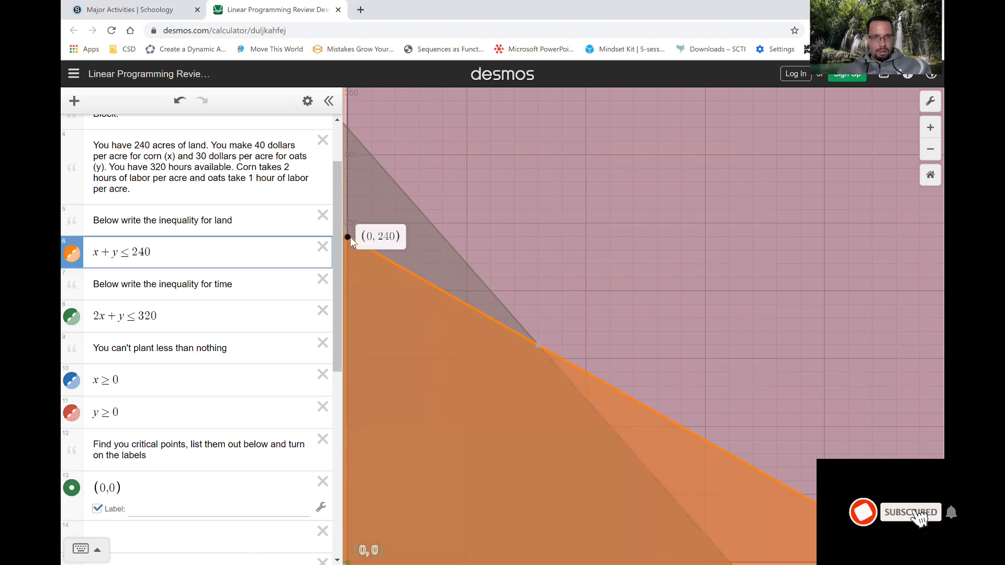
{"action": "left_click", "coordinate": [196, 534]}
{"action": "type", "text": "(0"}
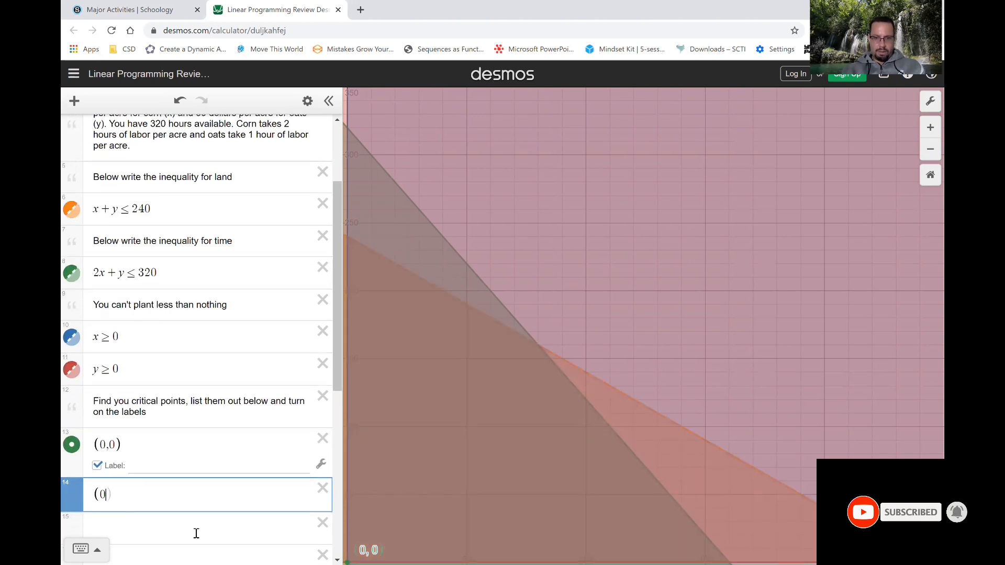
{"action": "type", "text": ",240"}
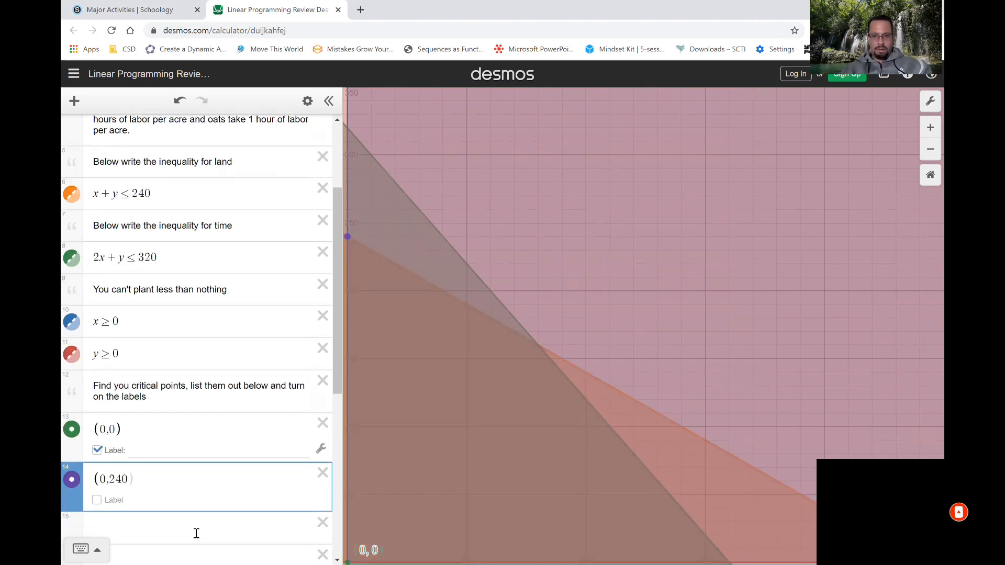
{"action": "left_click", "coordinate": [97, 500]}
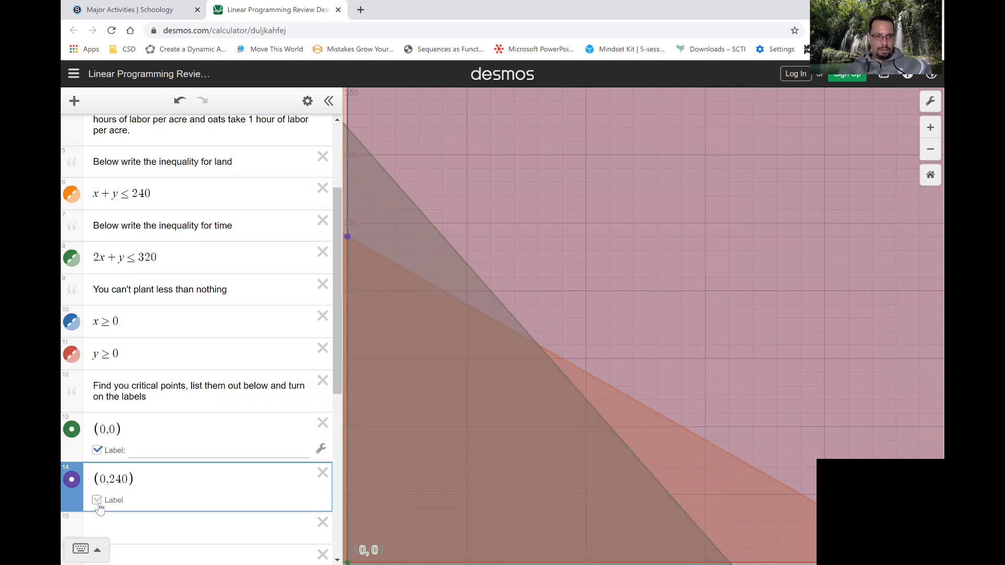
Locate the time line's x-axis intercept and list it as critical point (160,0) in the next blank row, with its label turned on.
{"action": "left_click_drag", "start_coordinate": [335, 388], "coordinate": [335, 410]}
{"action": "scroll", "coordinate": [336, 429], "scroll_direction": "down", "scroll_amount": 1}
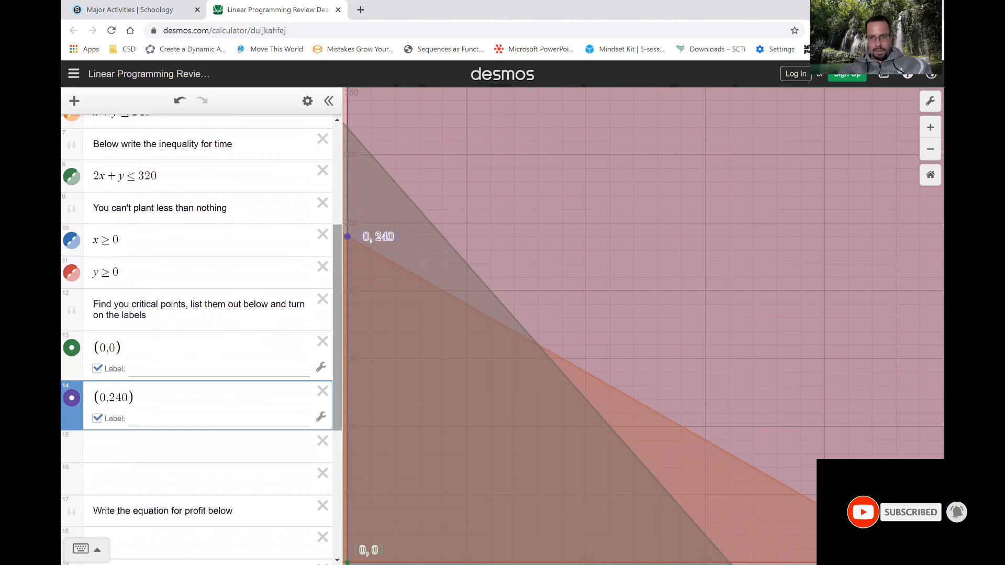
{"action": "left_click", "coordinate": [731, 547]}
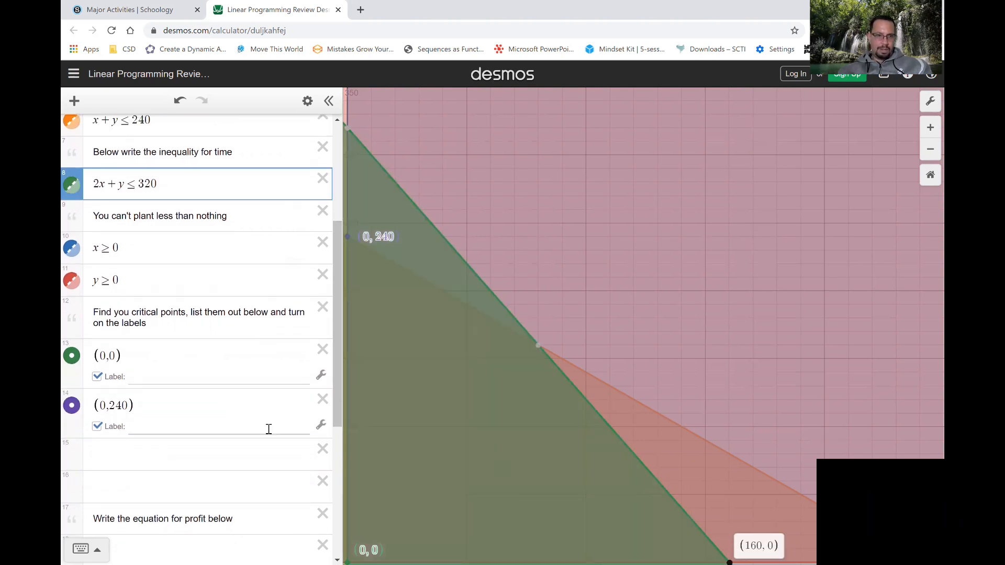
{"action": "left_click", "coordinate": [185, 457]}
{"action": "type", "text": "1"}
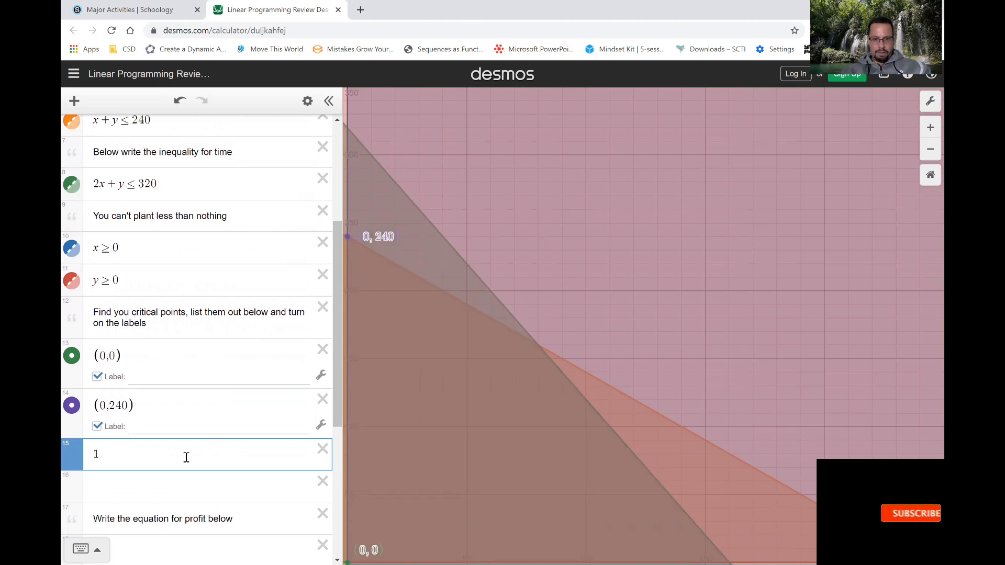
{"action": "key", "text": "BackSpace"}
{"action": "type", "text": "(15"}
{"action": "key", "text": "BackSpace"}
{"action": "type", "text": "60"}
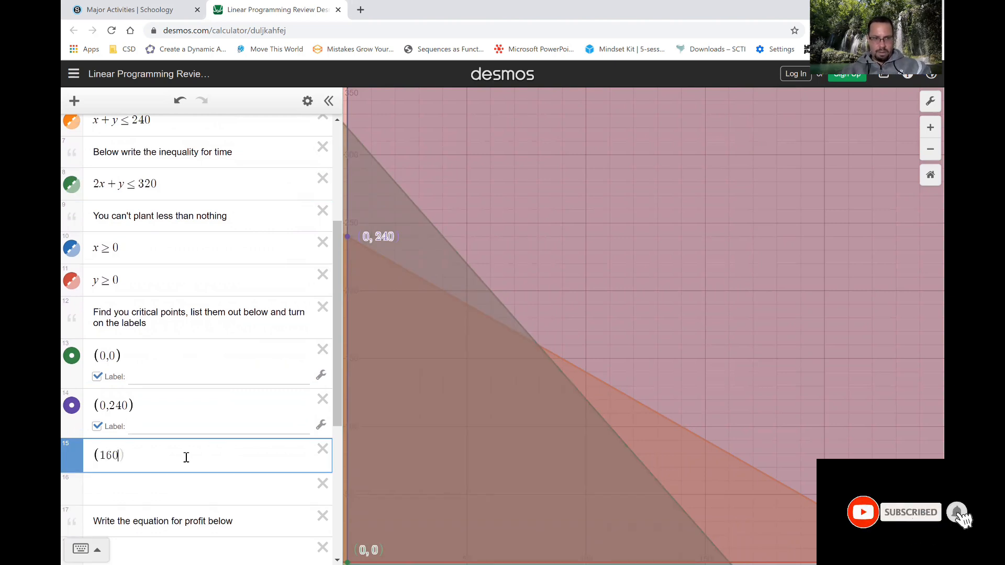
{"action": "type", "text": ",0"}
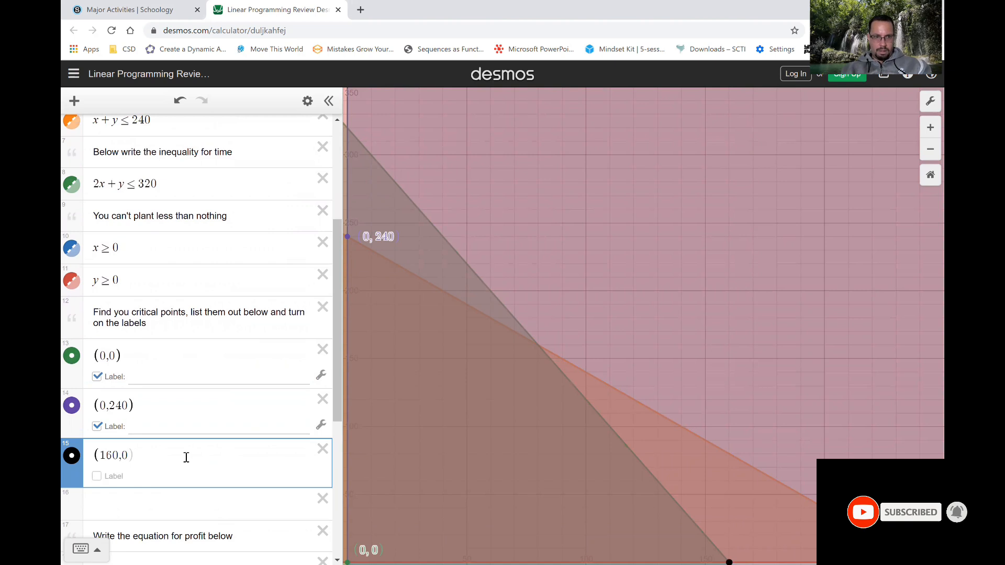
{"action": "left_click", "coordinate": [96, 476]}
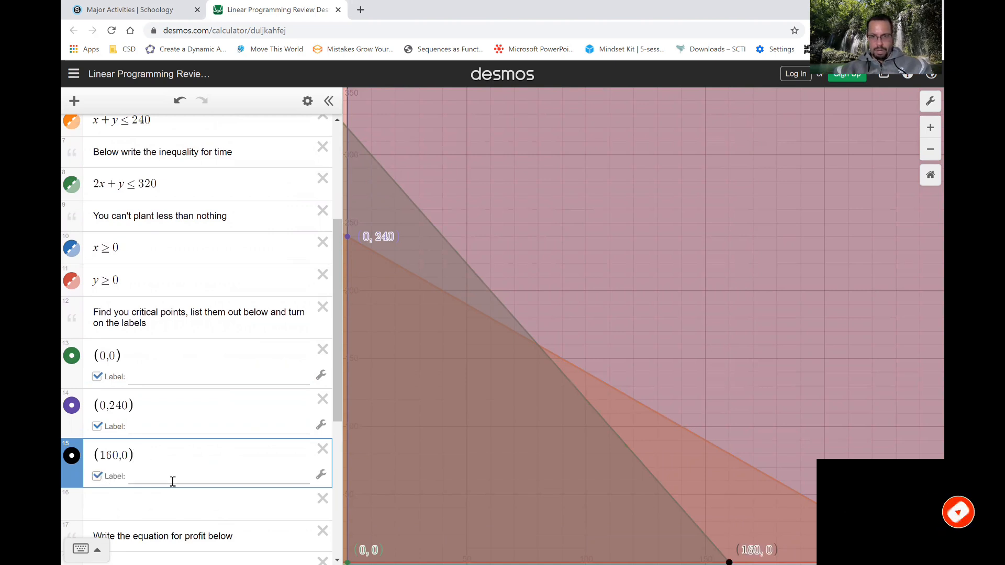
Locate the intersection of the land and time lines and list it as critical point (80,160), with its label turned on.
{"action": "left_click", "coordinate": [539, 347]}
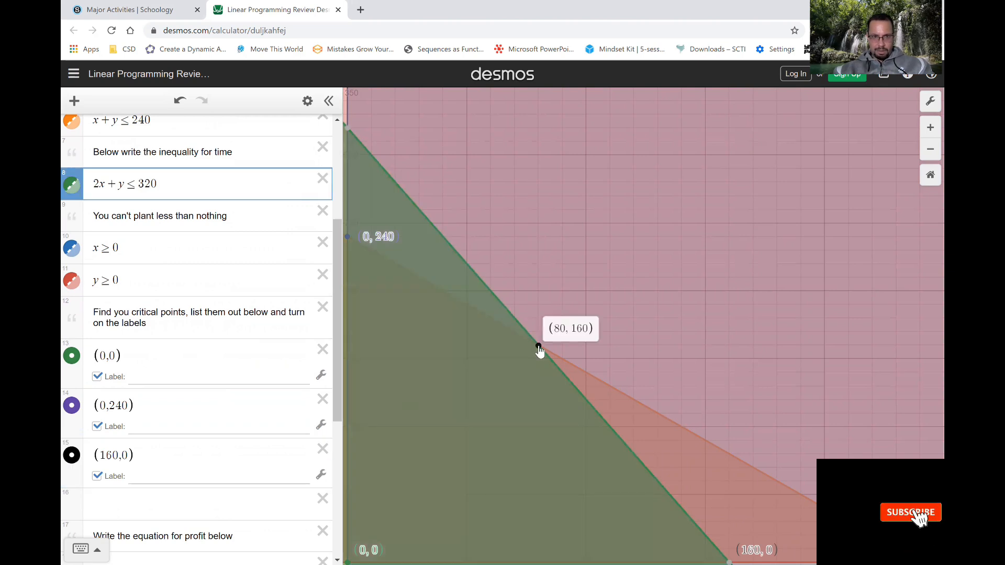
{"action": "left_click", "coordinate": [121, 505]}
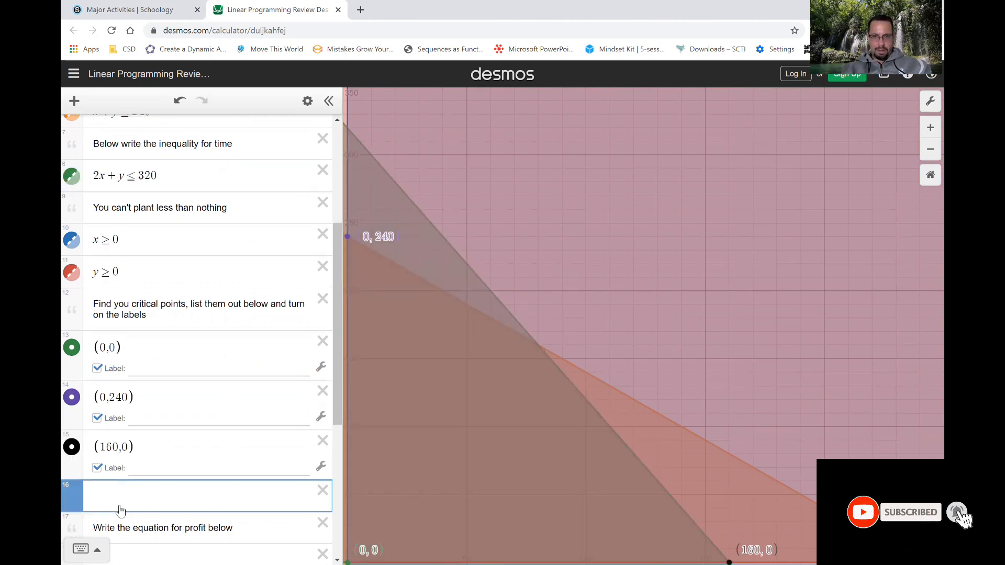
{"action": "type", "text": "(80,160"}
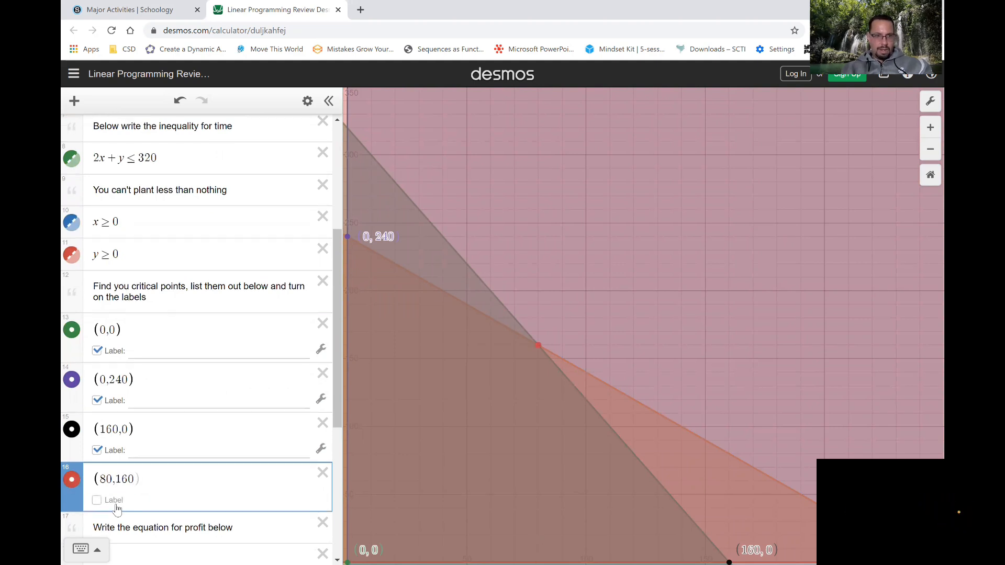
{"action": "left_click", "coordinate": [98, 501]}
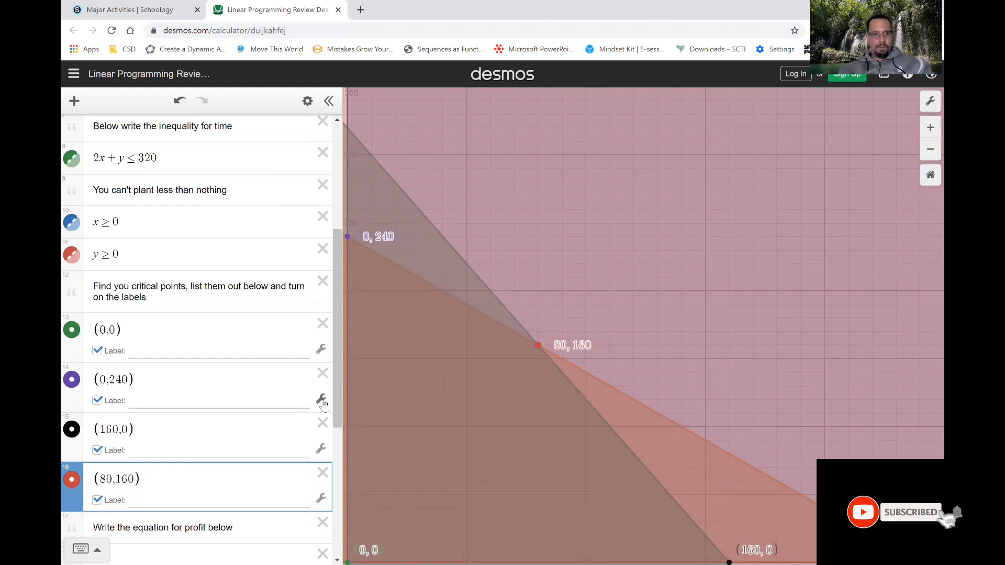
Reread the problem's per-acre earnings and enter P-40x+30y in the row below the profit equation prompt.
{"action": "left_click_drag", "start_coordinate": [338, 402], "coordinate": [331, 328]}
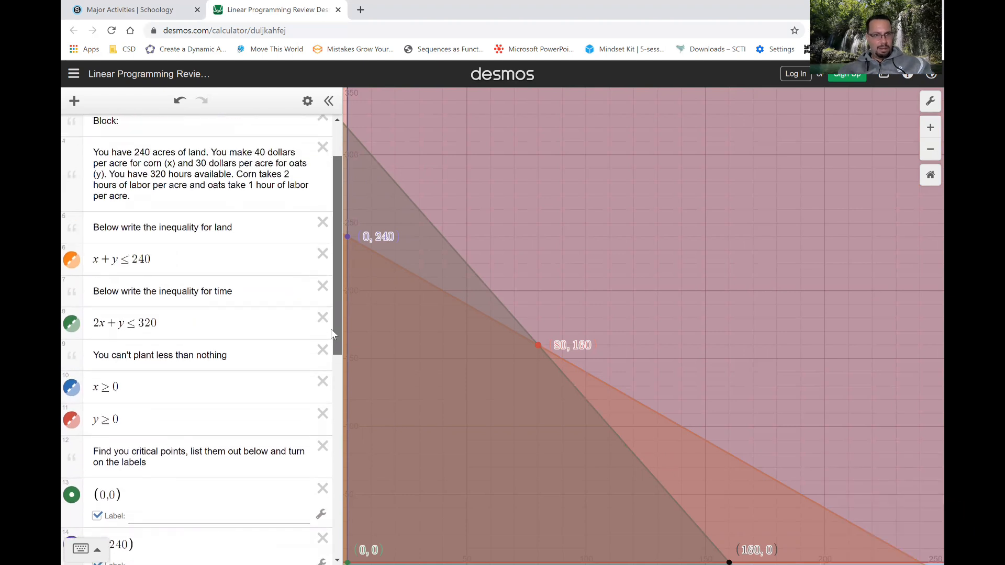
{"action": "left_click_drag", "start_coordinate": [330, 328], "coordinate": [337, 432]}
{"action": "left_click", "coordinate": [173, 488]}
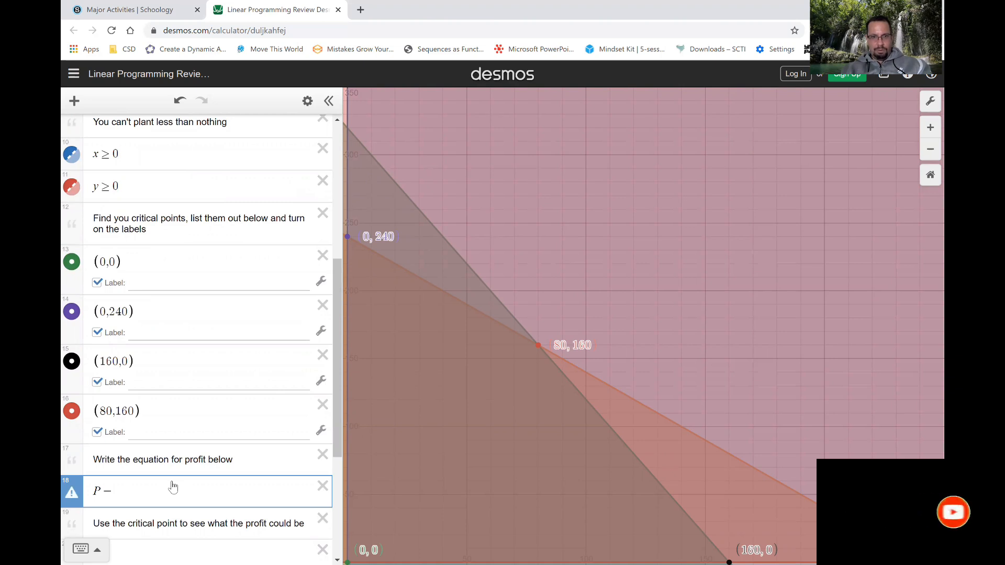
{"action": "type", "text": "P-40x+"}
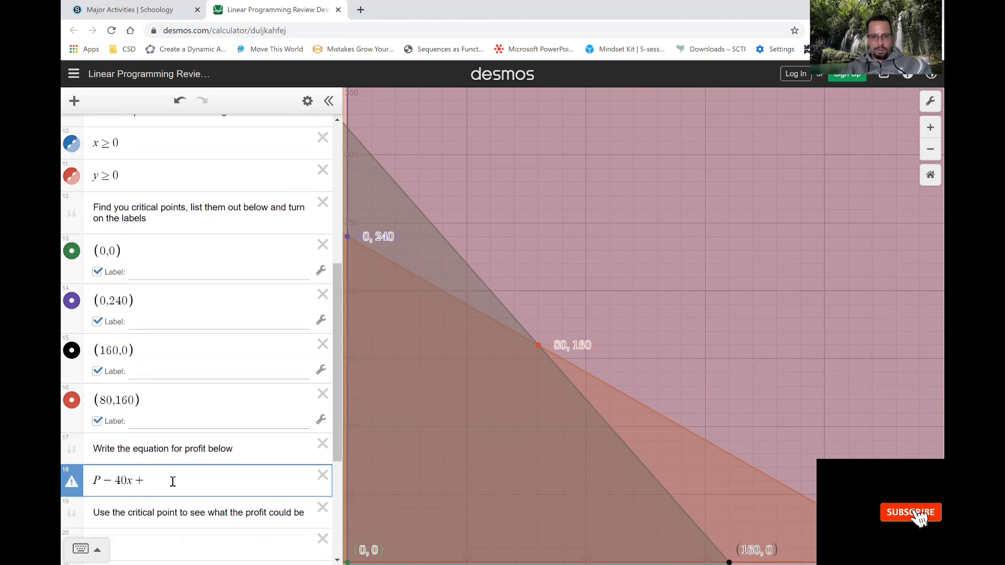
{"action": "type", "text": "30y"}
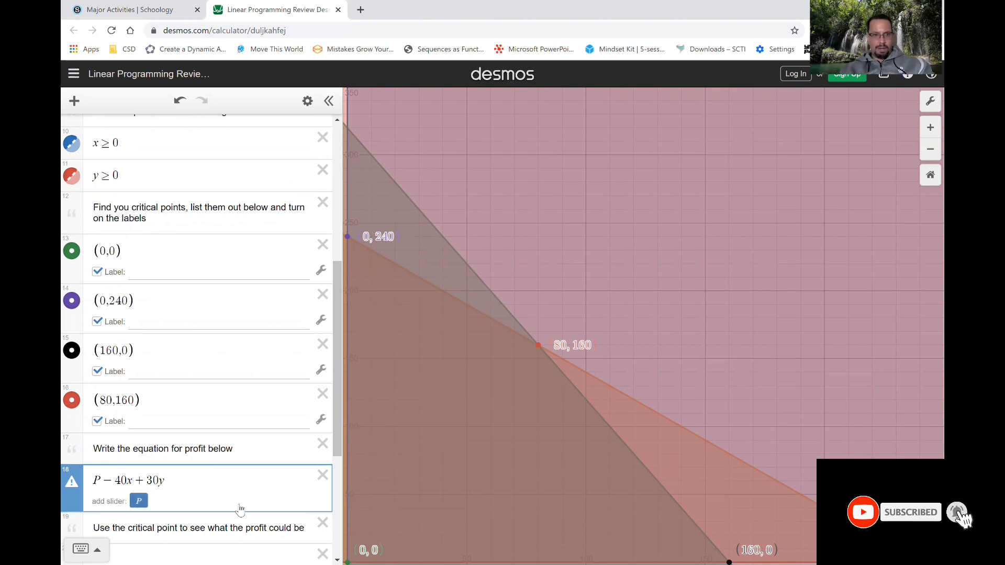
{"action": "key", "text": "Return"}
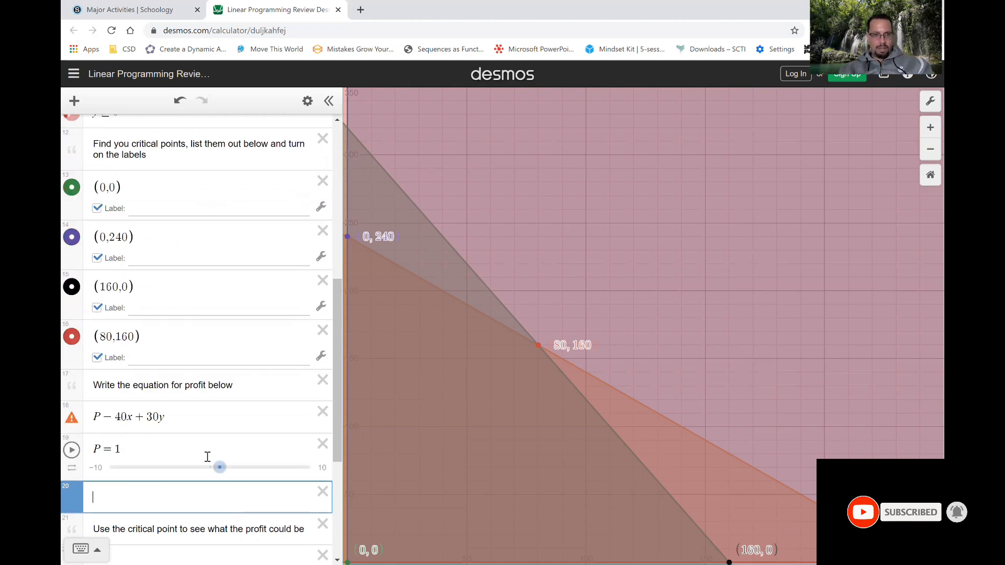
Correct the profit equation to P=40x+30y and delete the extra slider and blank rows beneath it.
{"action": "left_click", "coordinate": [115, 417]}
{"action": "key", "text": "BackSpace"}
{"action": "type", "text": "="}
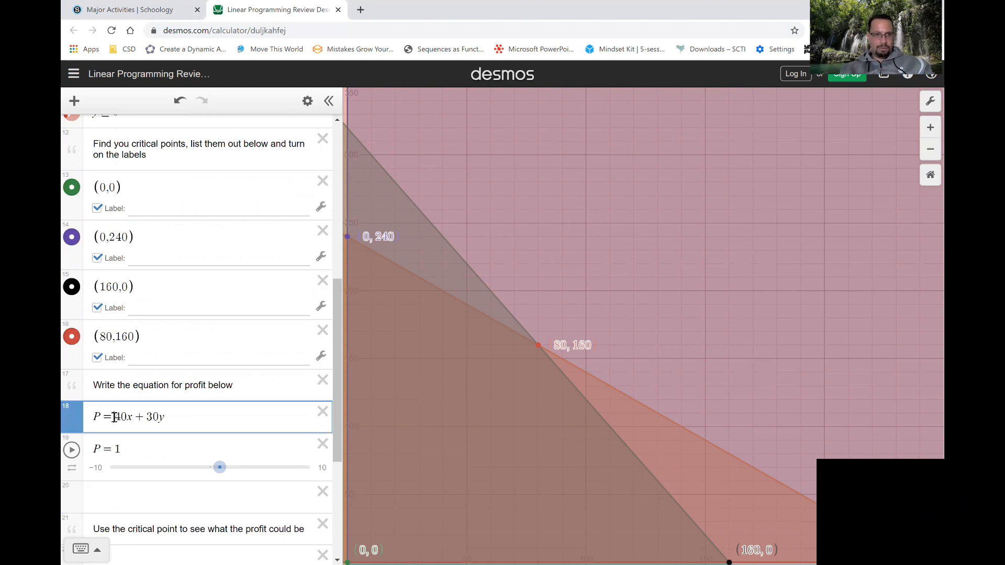
{"action": "key", "text": "Return"}
{"action": "left_click", "coordinate": [323, 444]}
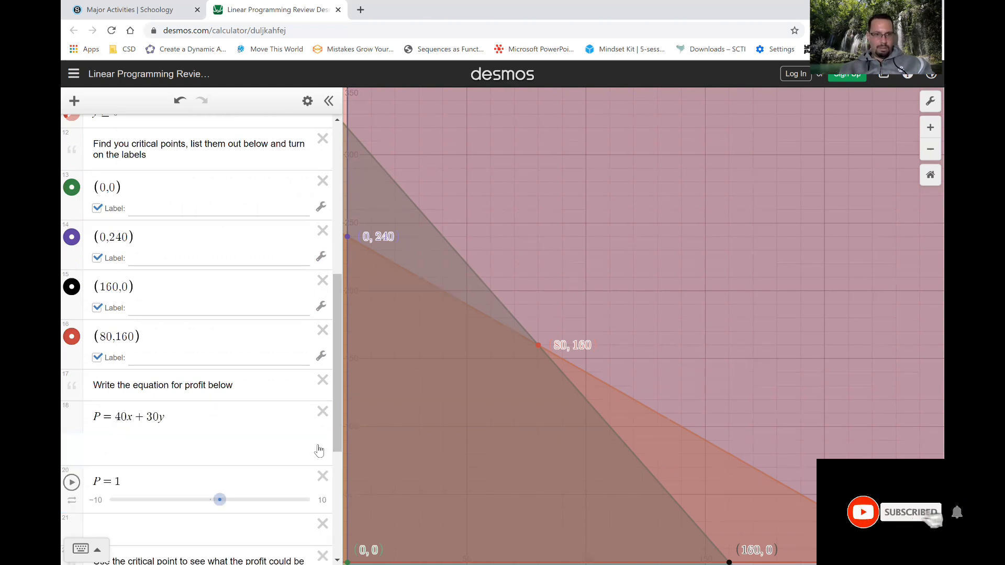
{"action": "left_click", "coordinate": [323, 445]}
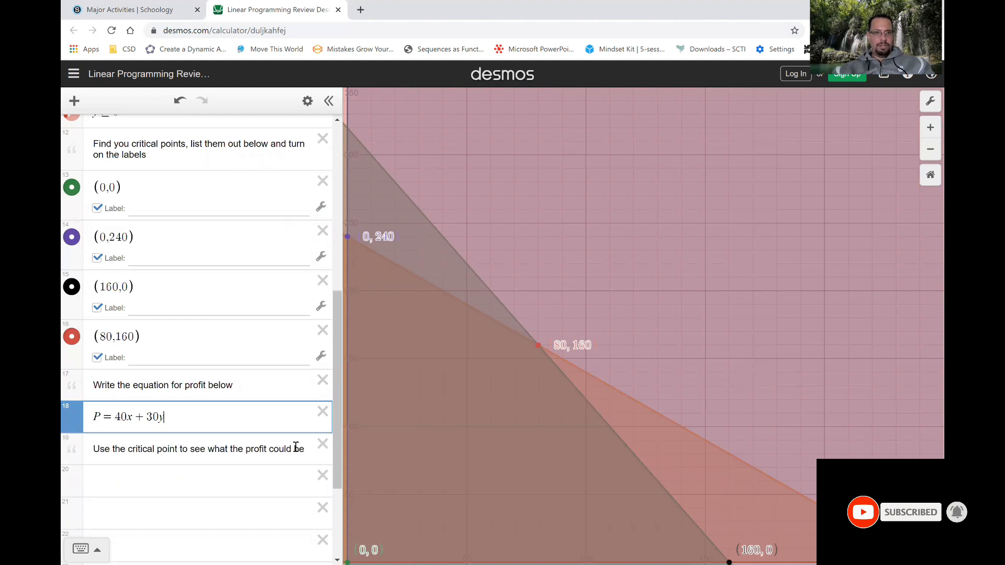
Calculate the profit at critical point (0,0) as 40(0)+30(0) in the first blank row below the critical point profit prompt.
{"action": "left_click_drag", "start_coordinate": [334, 453], "coordinate": [338, 488]}
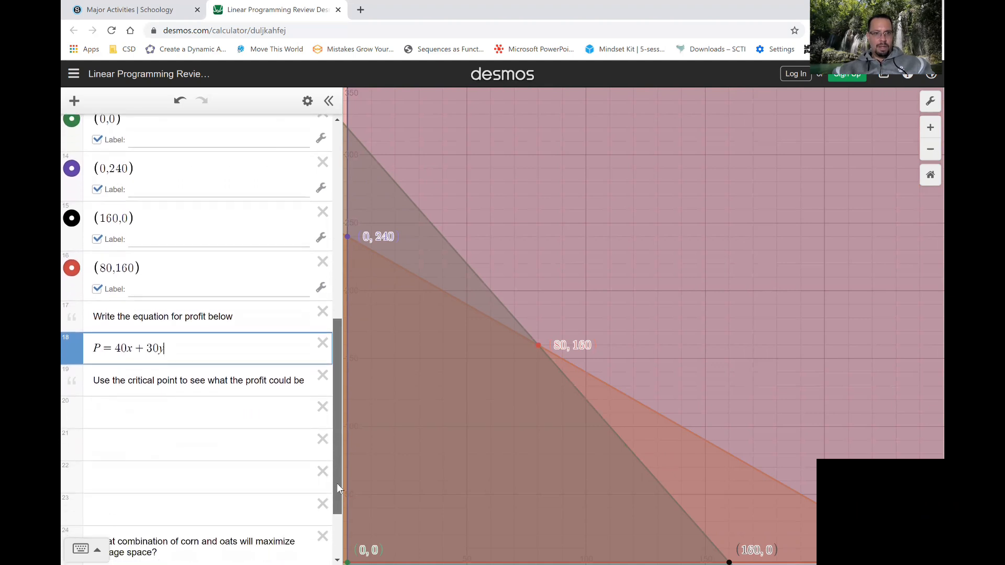
{"action": "left_click", "coordinate": [151, 424]}
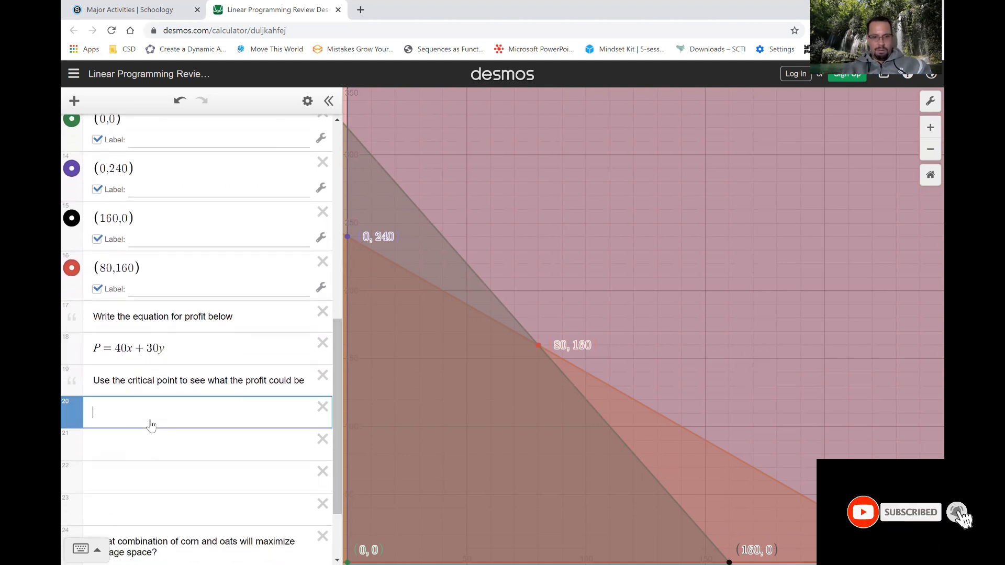
{"action": "type", "text": "40()"}
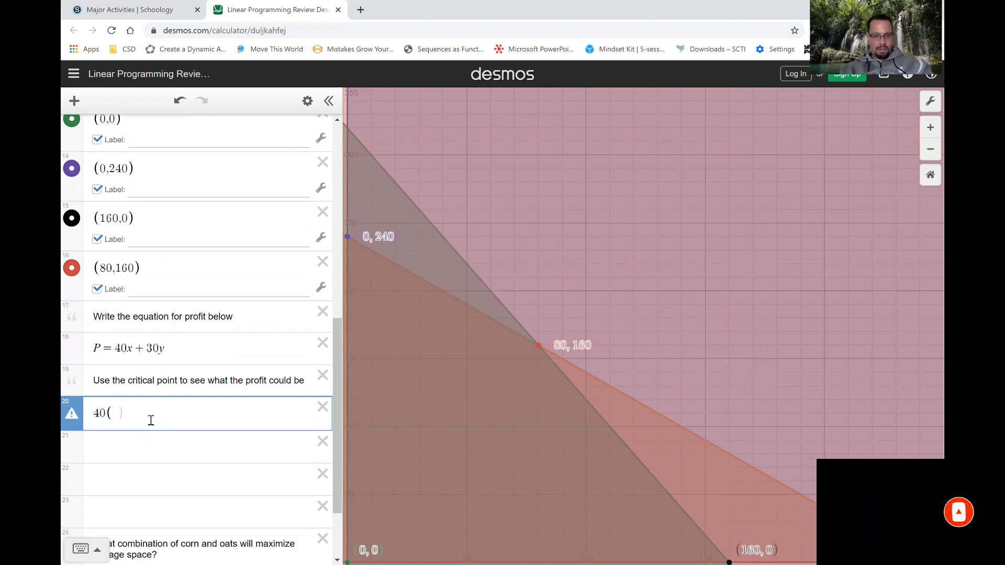
{"action": "type", "text": "0"}
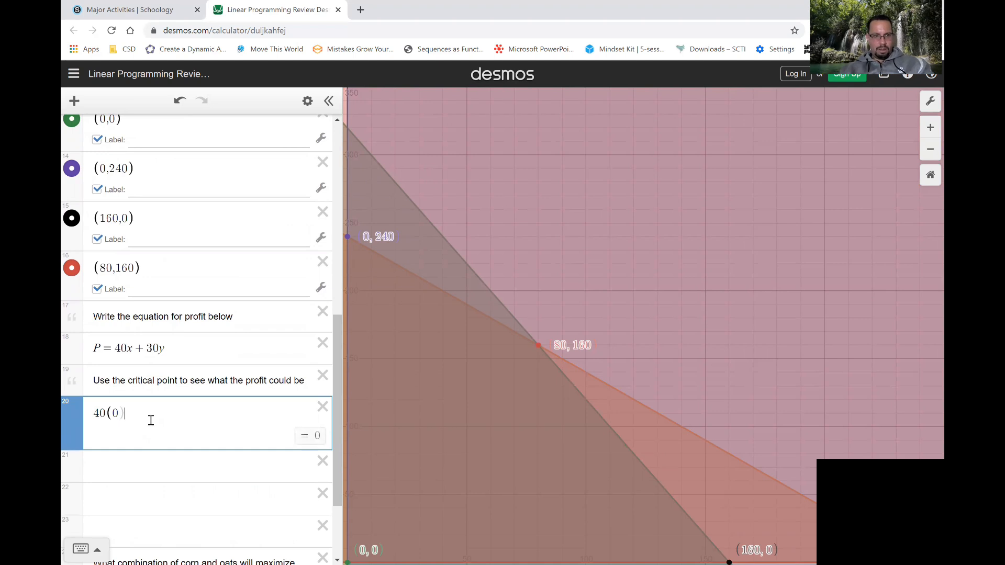
{"action": "type", "text": ")+30(0"}
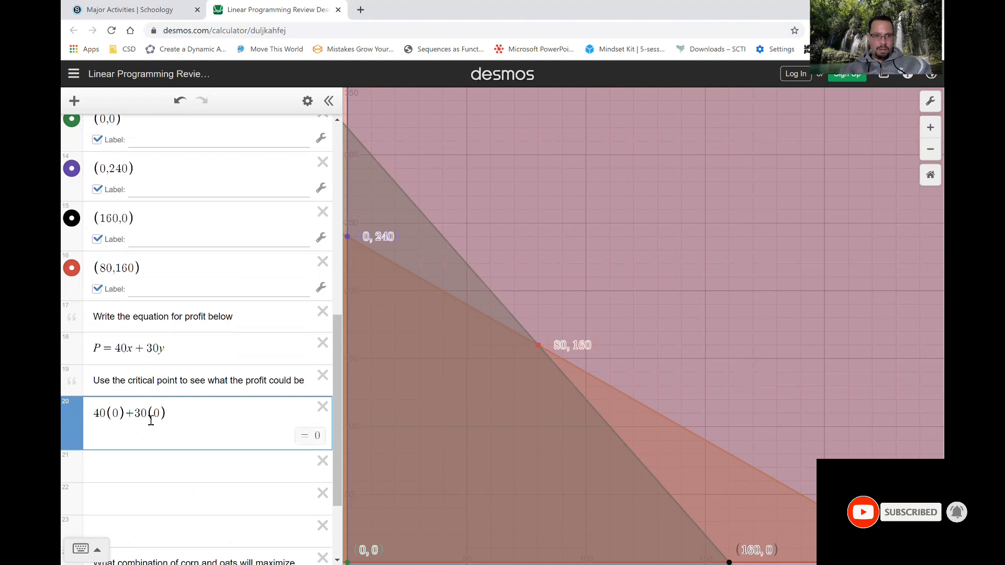
{"action": "key", "text": "Return"}
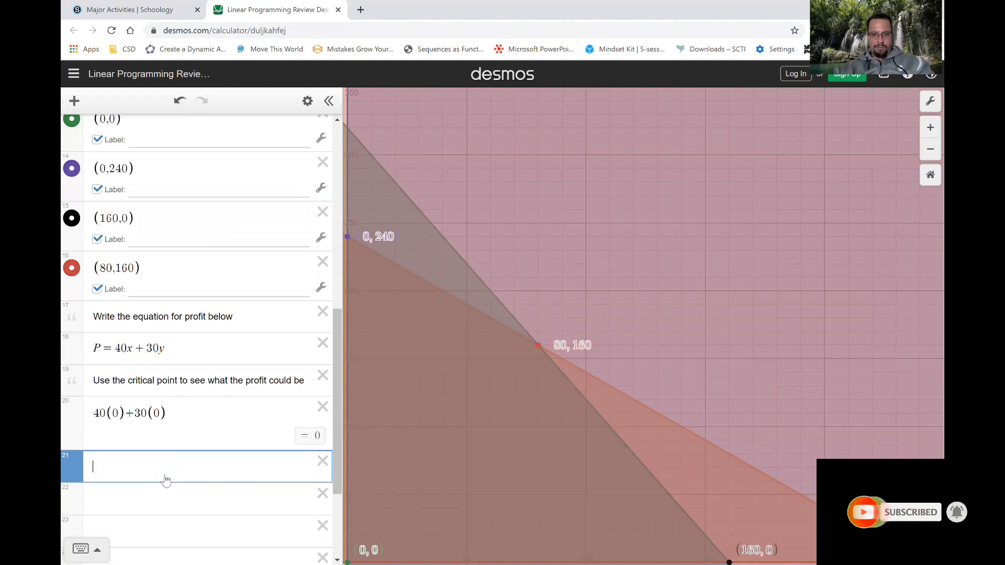
Calculate the profit at critical point (0,240) as 40(0)+30(240) in the next blank row.
{"action": "type", "text": "40(0)"}
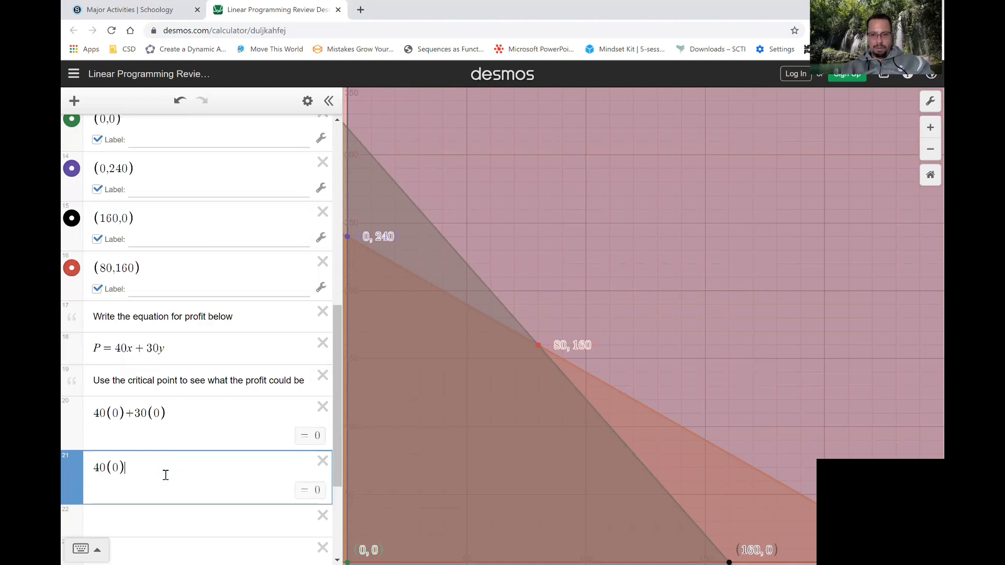
{"action": "type", "text": "+"}
{"action": "key", "text": "BackSpace"}
{"action": "type", "text": "+"}
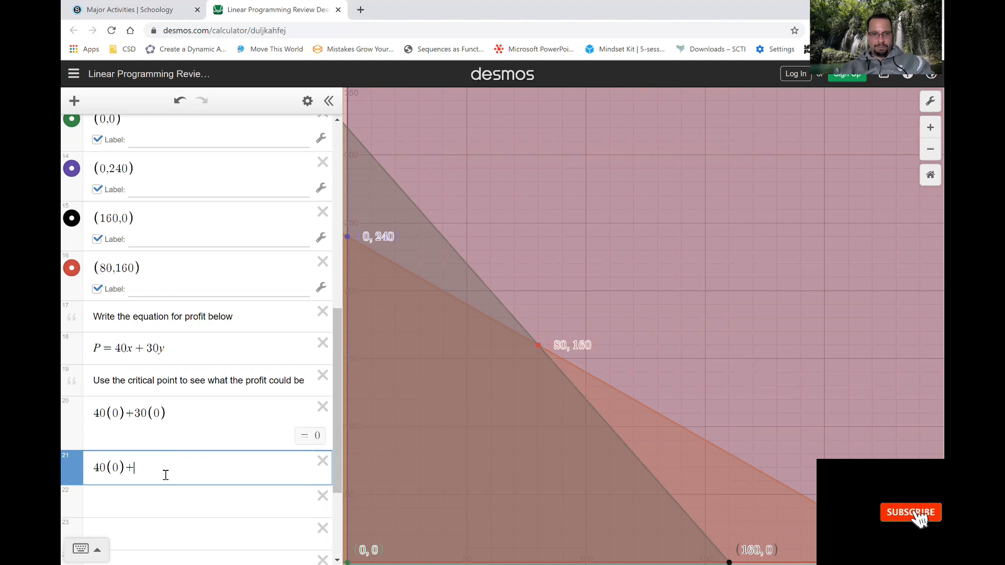
{"action": "type", "text": "30"}
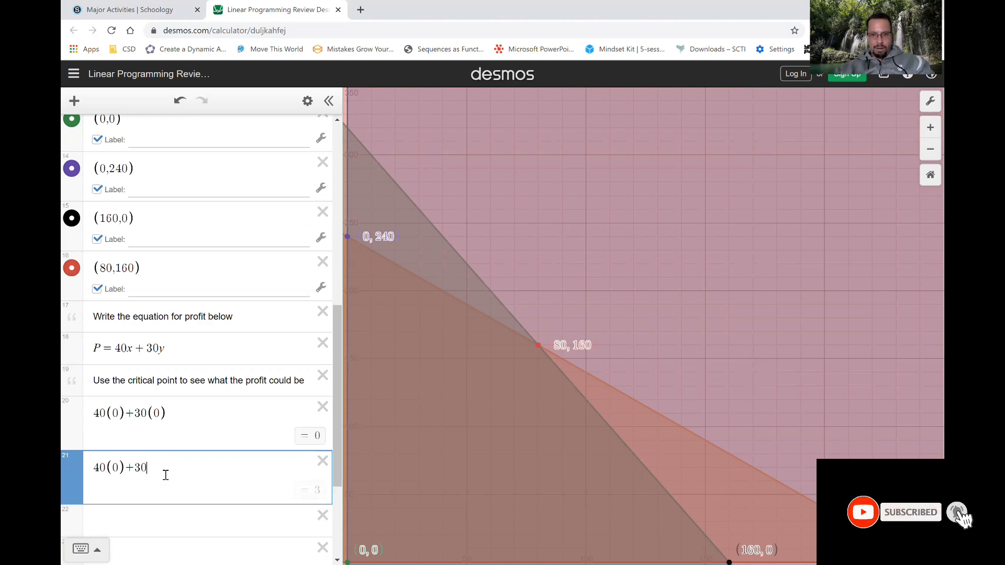
{"action": "type", "text": "(240"}
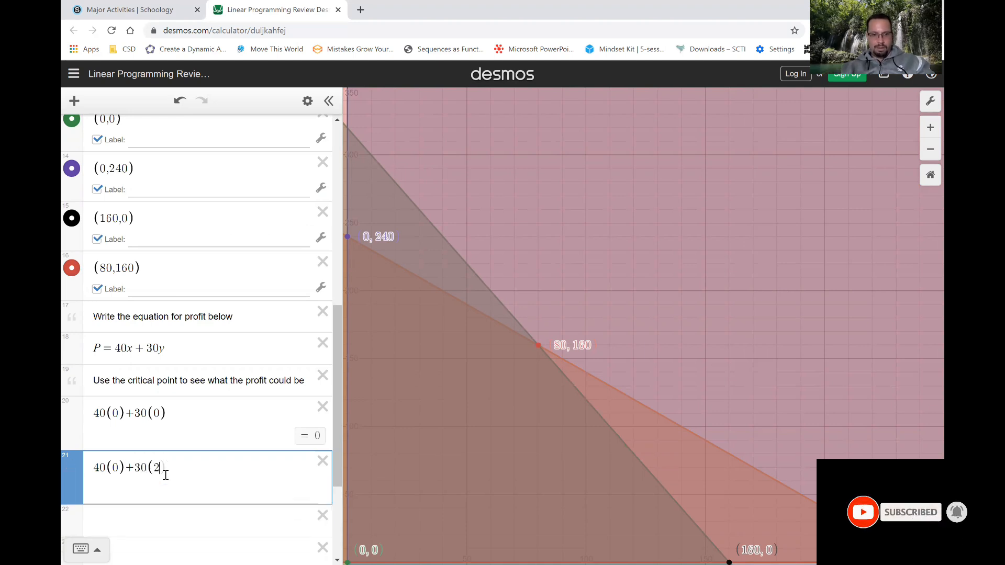
{"action": "key", "text": "Return"}
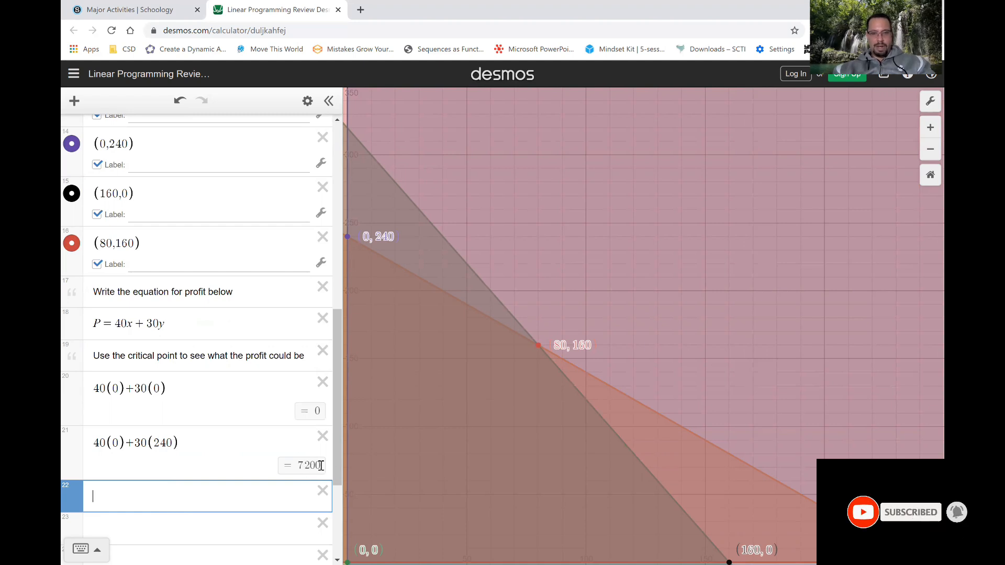
Calculate the profit at critical point (160,0) as 40(160)+30(0) in the blank row below the (0,240) calculation.
{"action": "left_click_drag", "start_coordinate": [338, 465], "coordinate": [337, 493]}
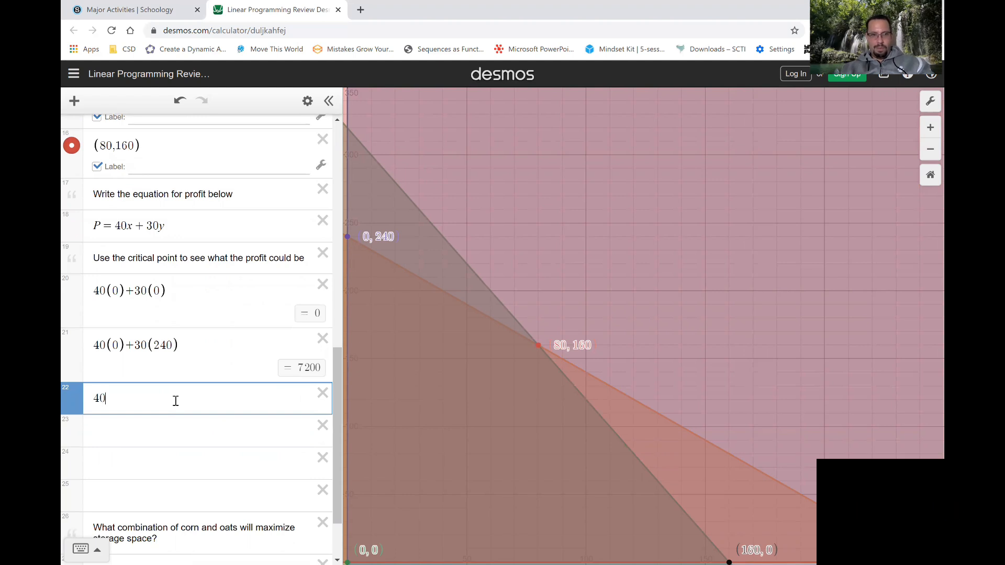
{"action": "type", "text": "("}
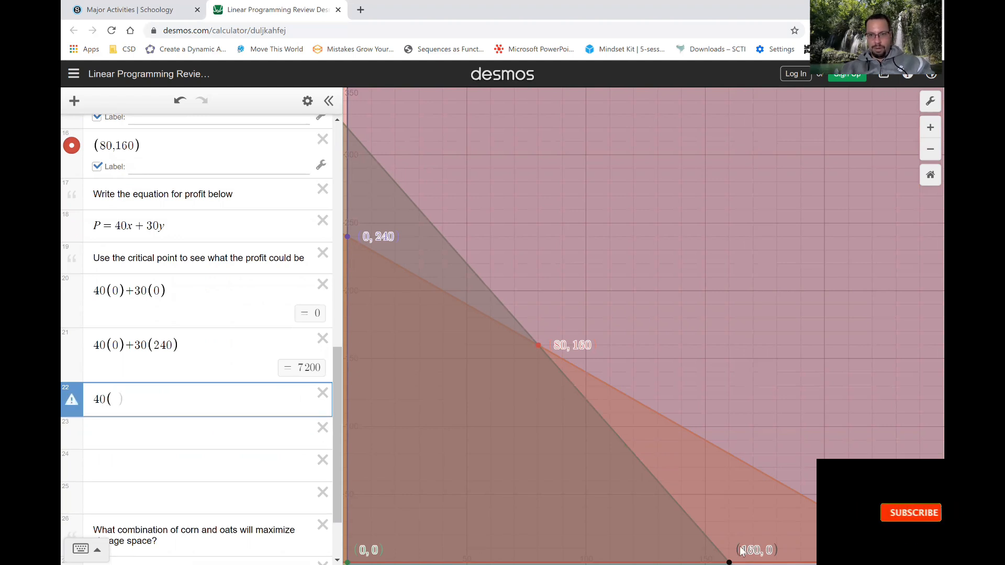
{"action": "type", "text": "160"}
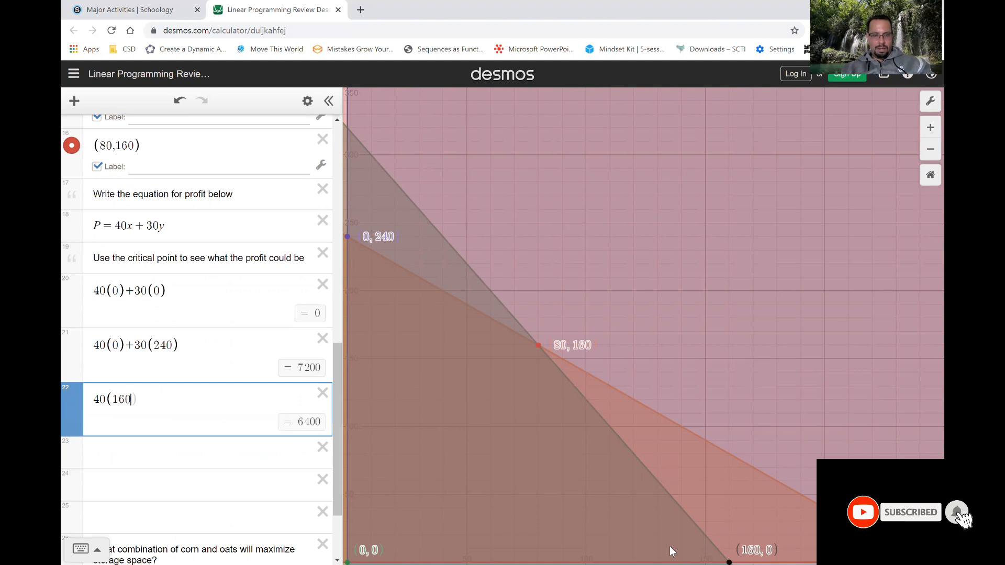
{"action": "type", "text": ")+"}
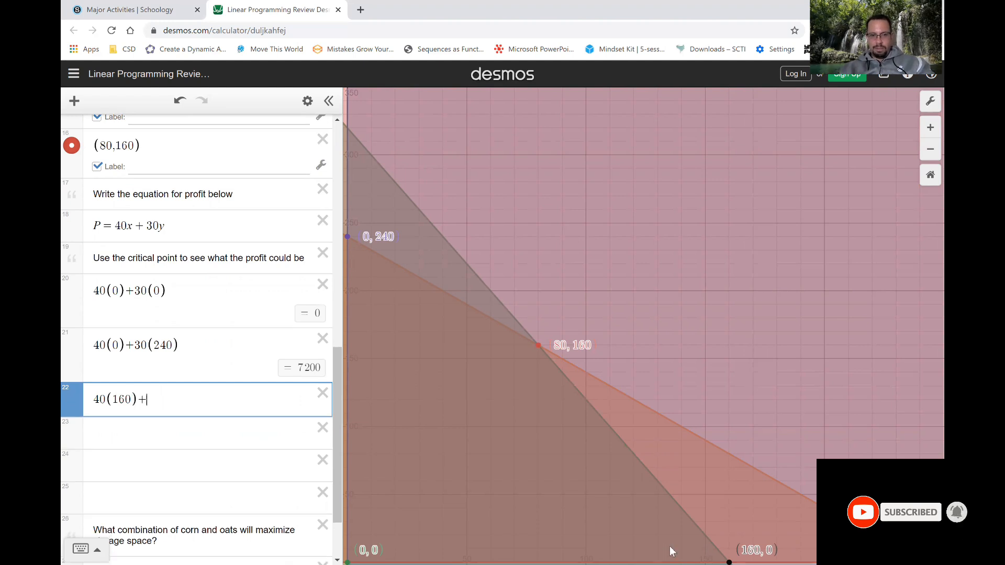
{"action": "type", "text": "30(0)"}
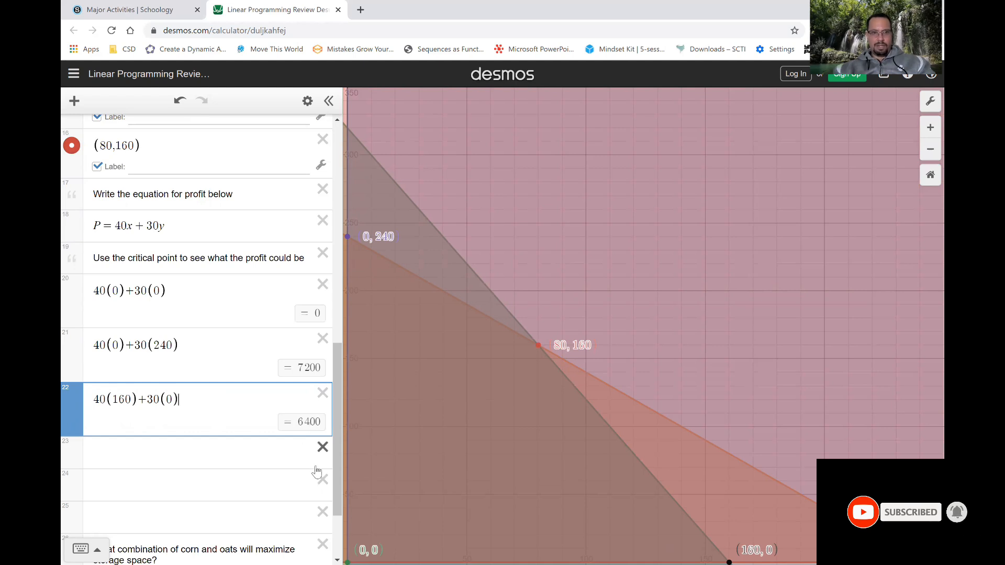
Delete two surplus blank rows below the (160,0) calculation and start the remaining blank row with 40(160)+30(.
{"action": "left_click", "coordinate": [323, 447]}
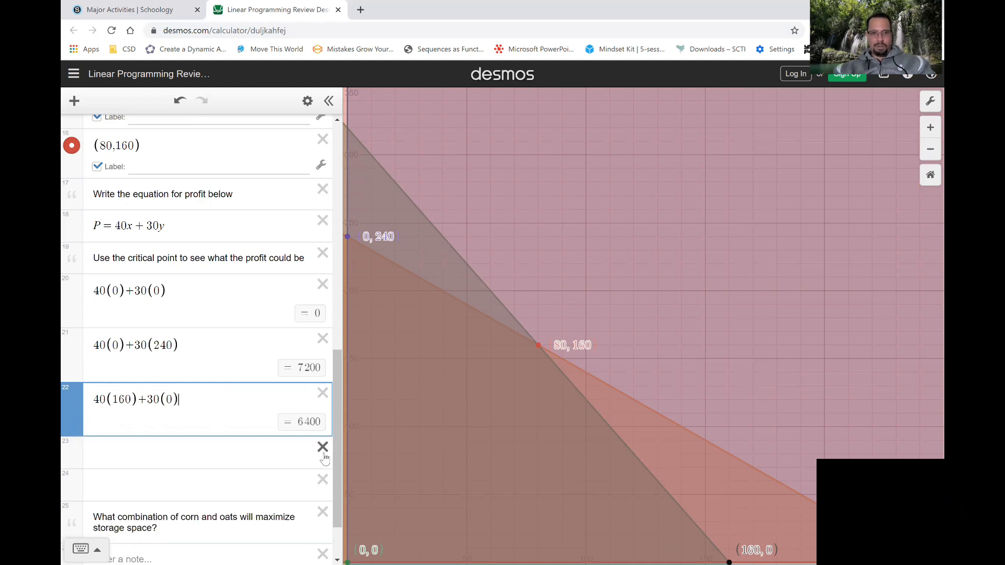
{"action": "left_click", "coordinate": [322, 449]}
{"action": "left_click", "coordinate": [243, 448]}
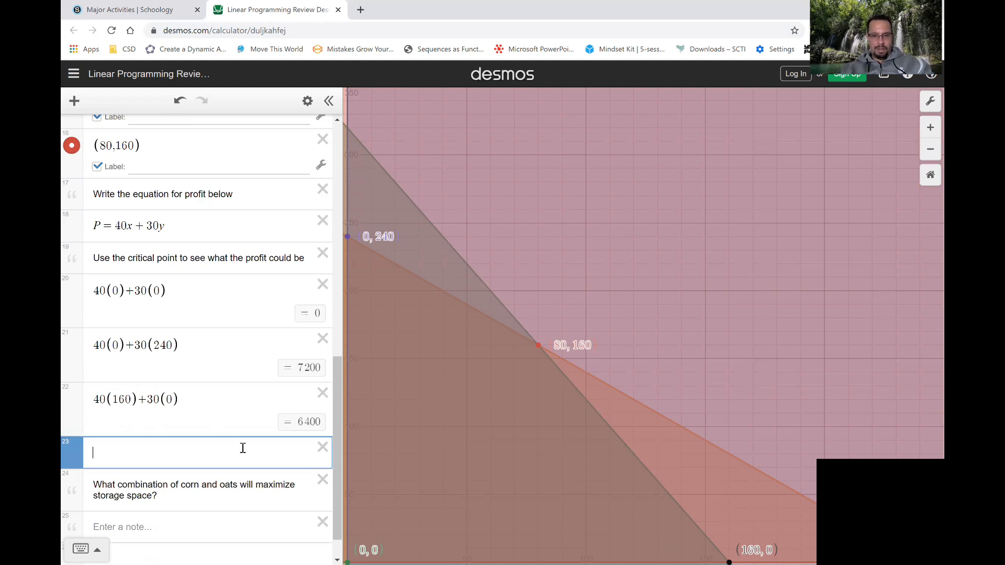
{"action": "type", "text": "40("}
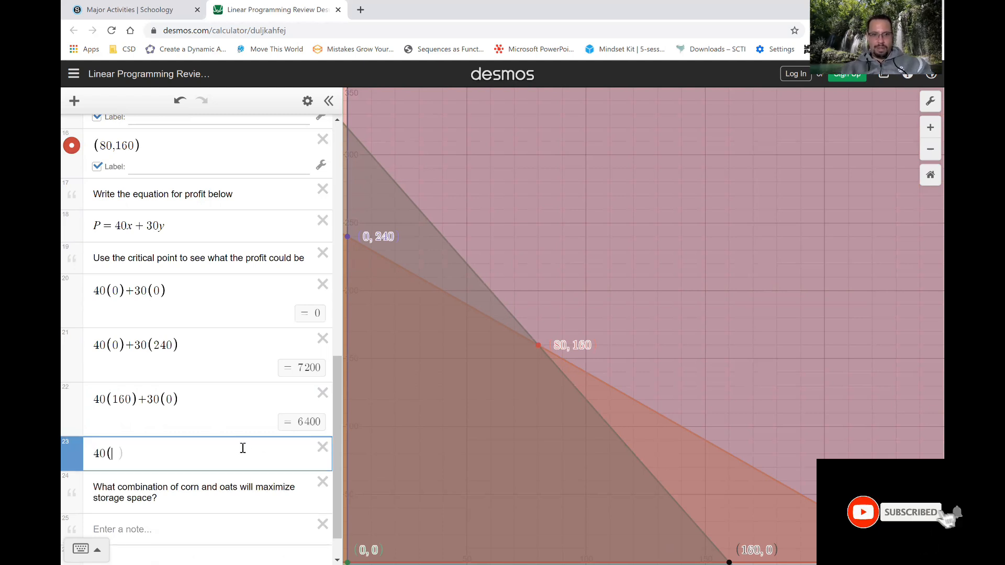
{"action": "type", "text": "160)"}
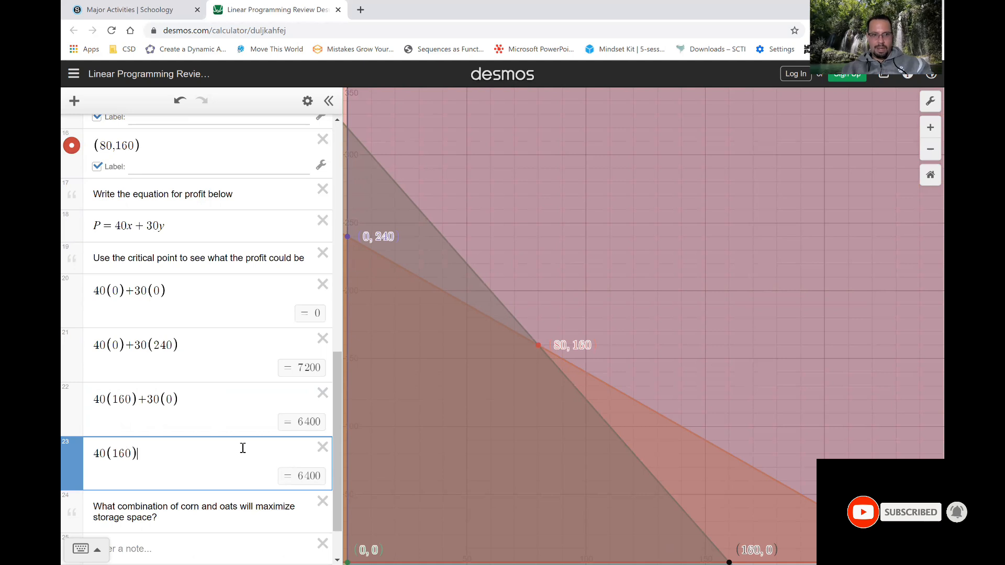
{"action": "type", "text": "+"}
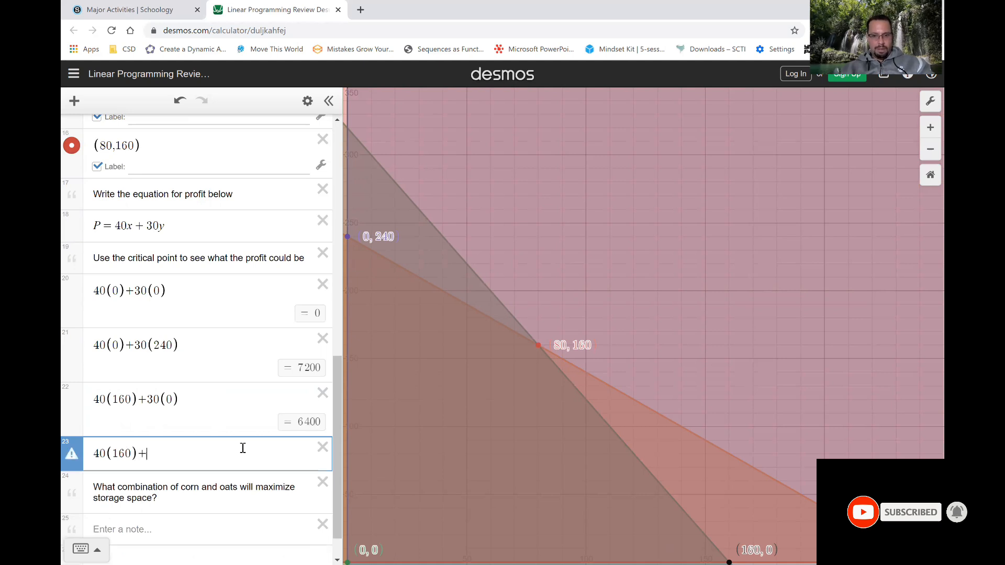
{"action": "type", "text": "30("}
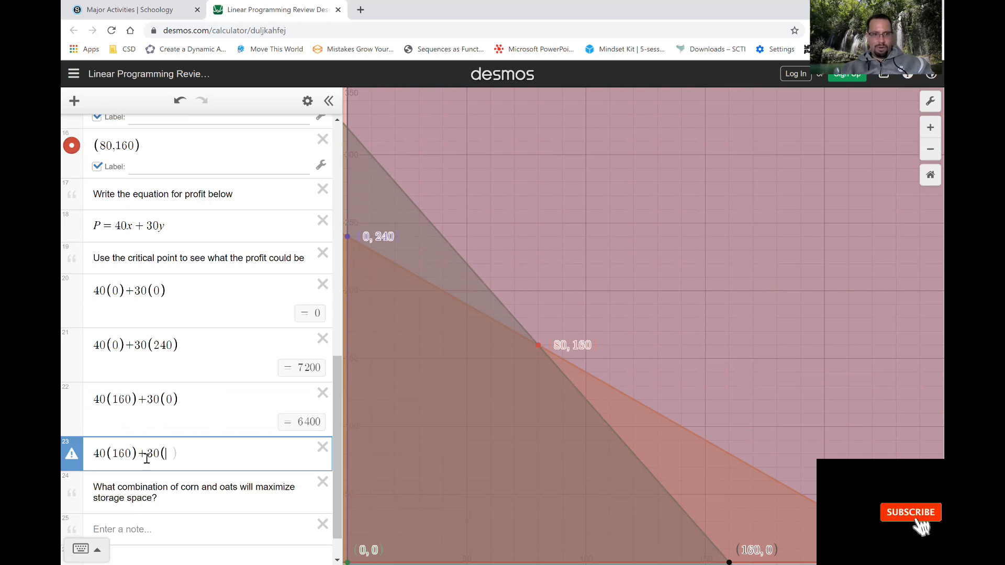
Correct the unfinished calculation to 40(80)+30(160) for critical point (80,160), leaving no blank row beneath it.
{"action": "key", "text": "BackSpace"}
{"action": "key", "text": "BackSpace"}
{"action": "key", "text": "BackSpace"}
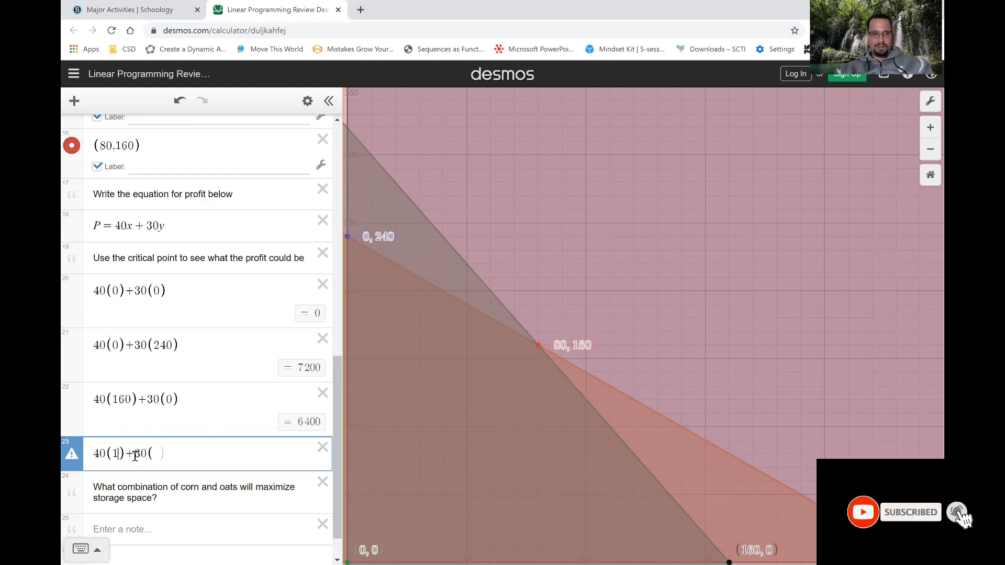
{"action": "type", "text": "80)+30("}
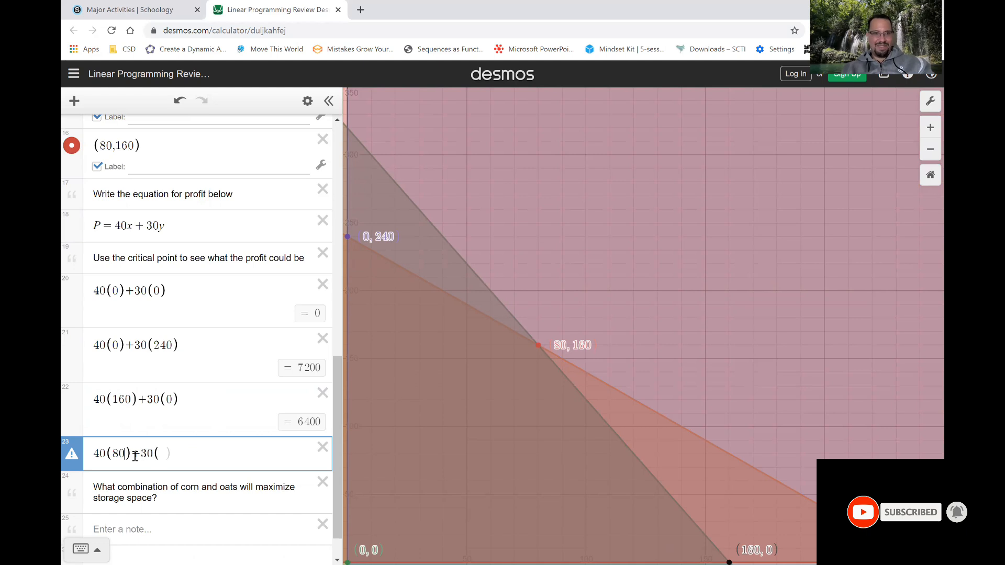
{"action": "type", "text": "160"}
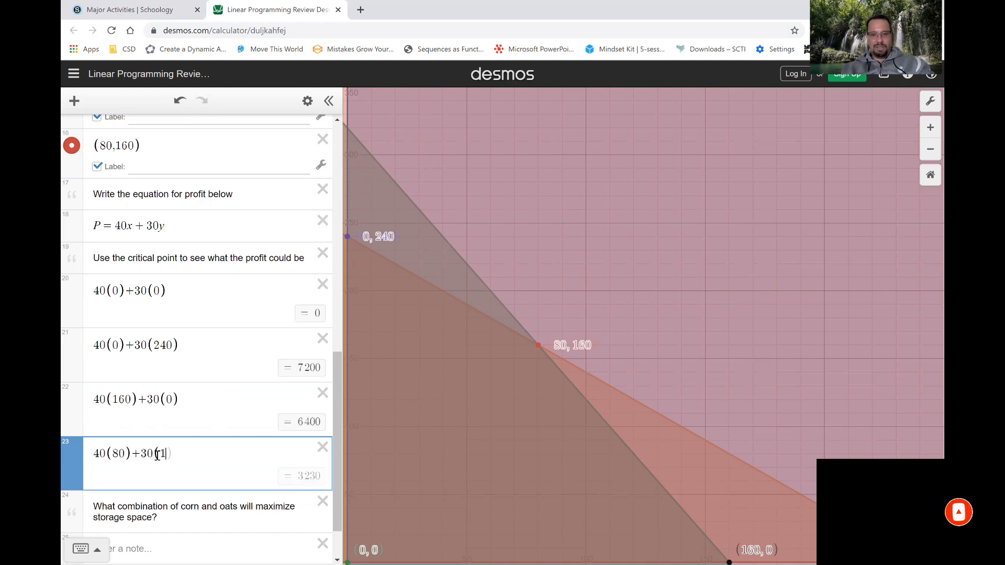
{"action": "key", "text": "Return"}
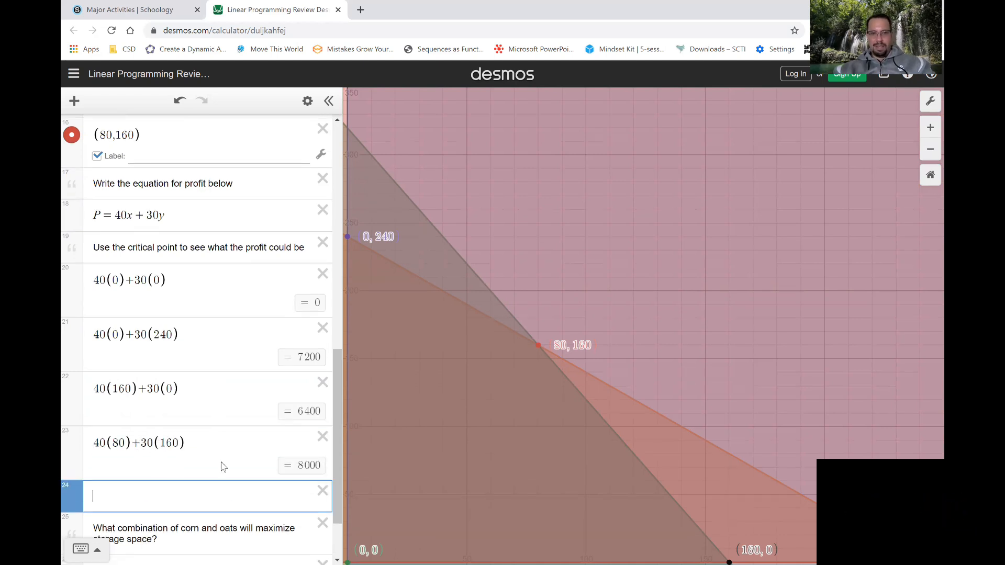
{"action": "key", "text": "BackSpace"}
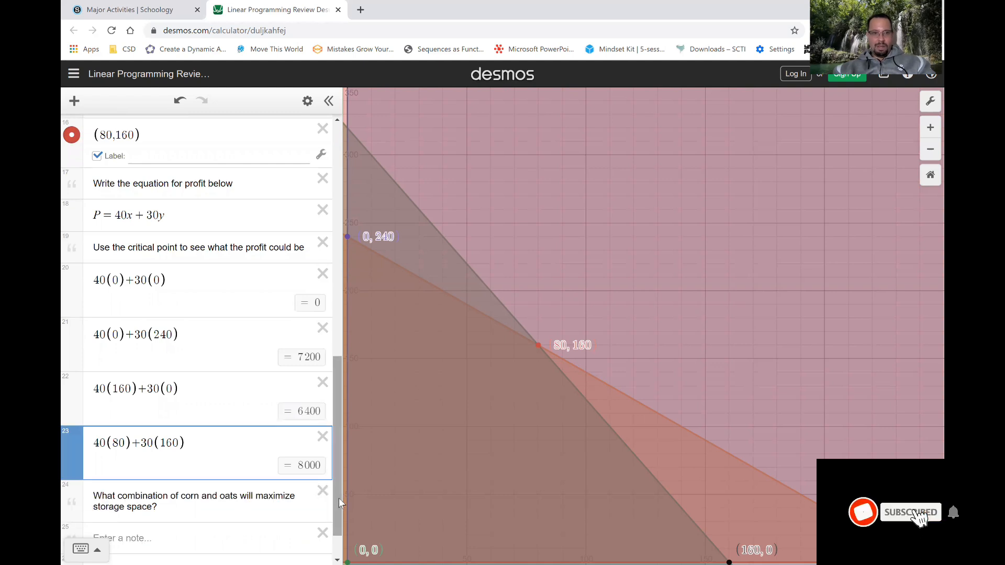
Answer the storage space question in the empty note with "To maximize space you should plant 80 acres of corn and 160 acres of oats.".
{"action": "left_click_drag", "start_coordinate": [338, 498], "coordinate": [335, 526]}
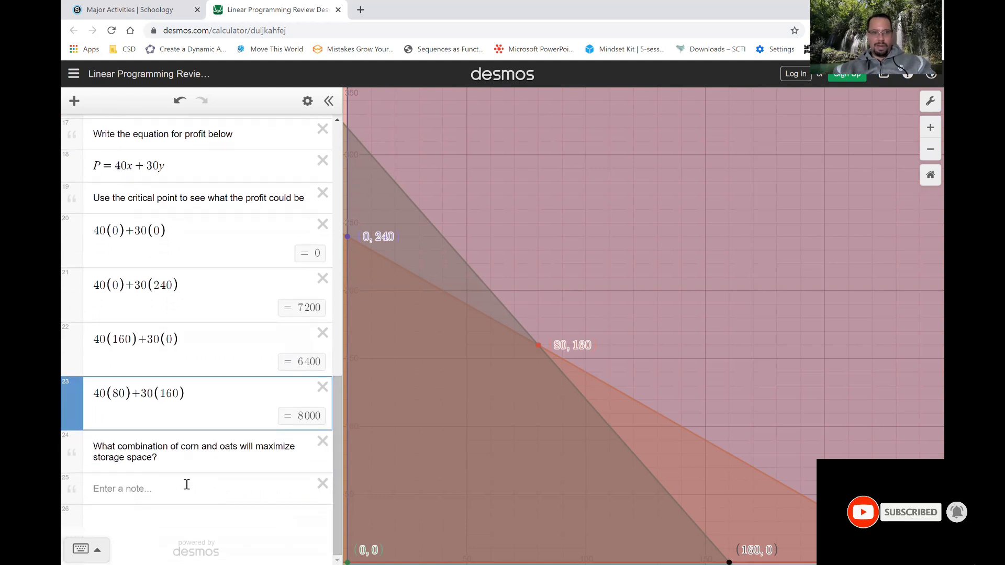
{"action": "left_click", "coordinate": [165, 487]}
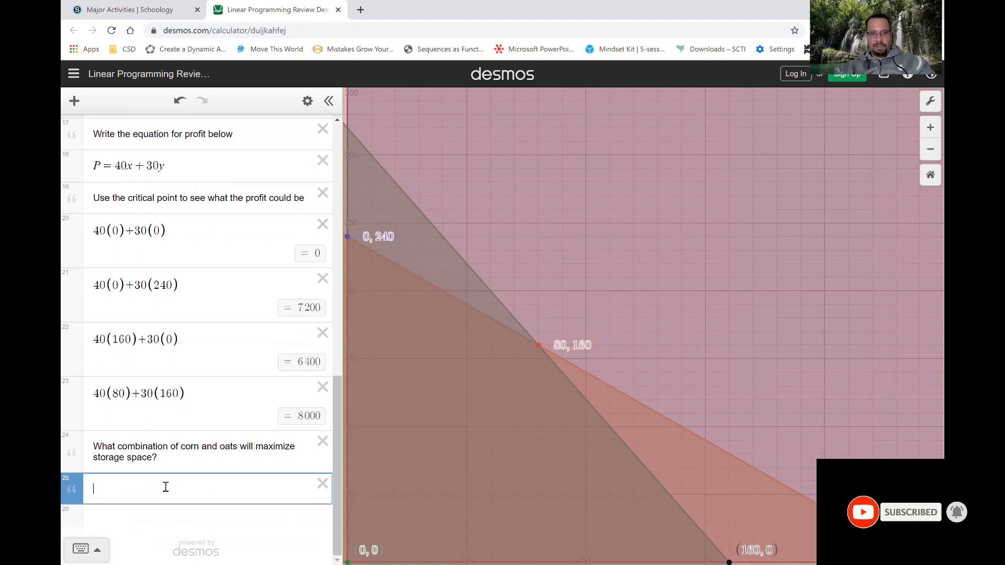
{"action": "type", "text": "To max"}
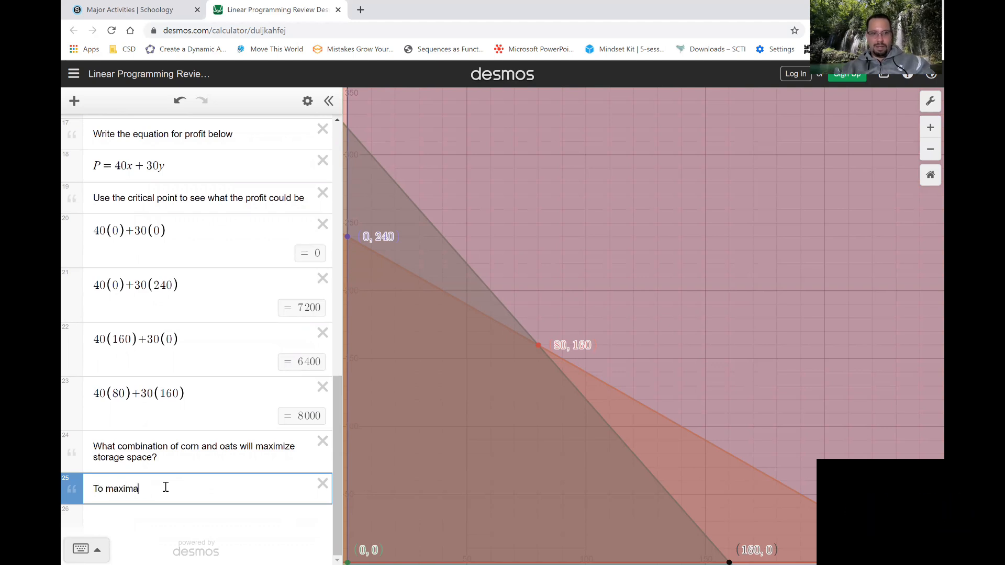
{"action": "type", "text": "imize space you sh"}
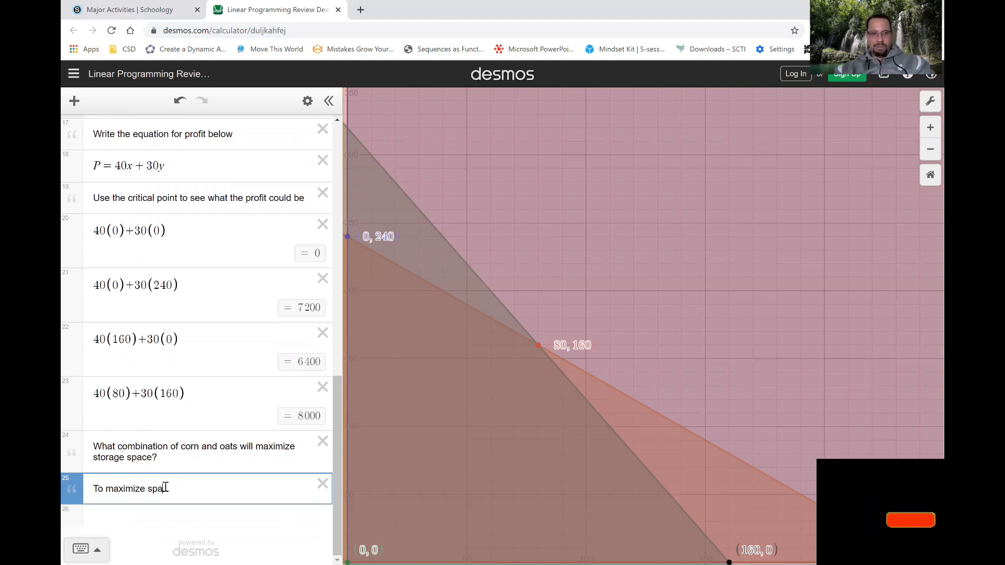
{"action": "type", "text": "ould plant"}
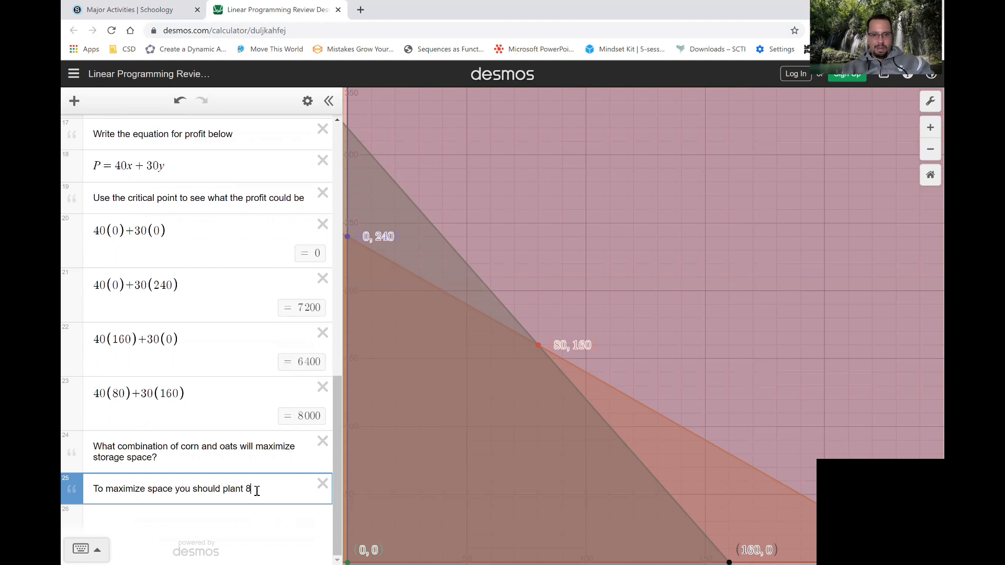
{"action": "type", "text": "80 acr"}
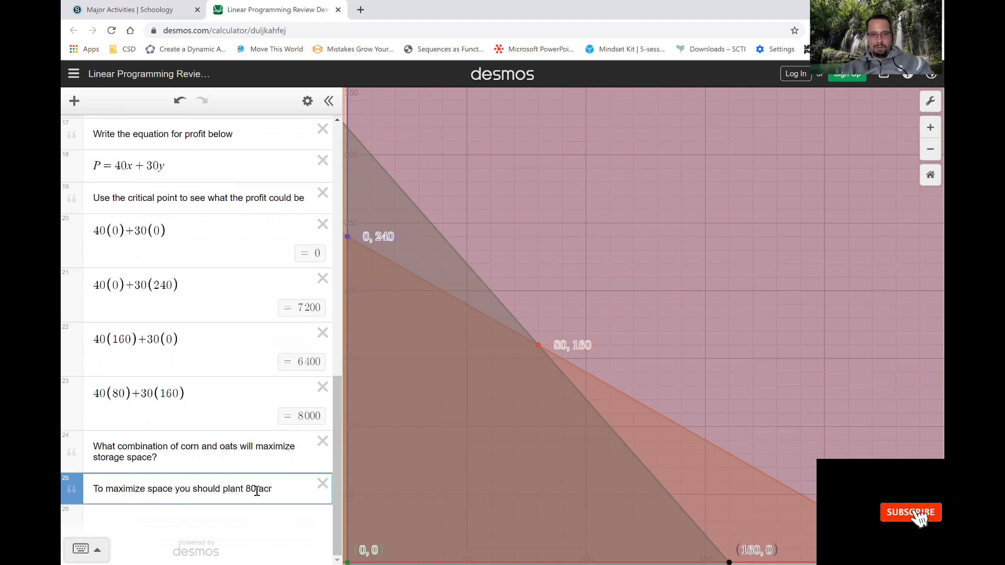
{"action": "type", "text": "es of corn and 160 a"}
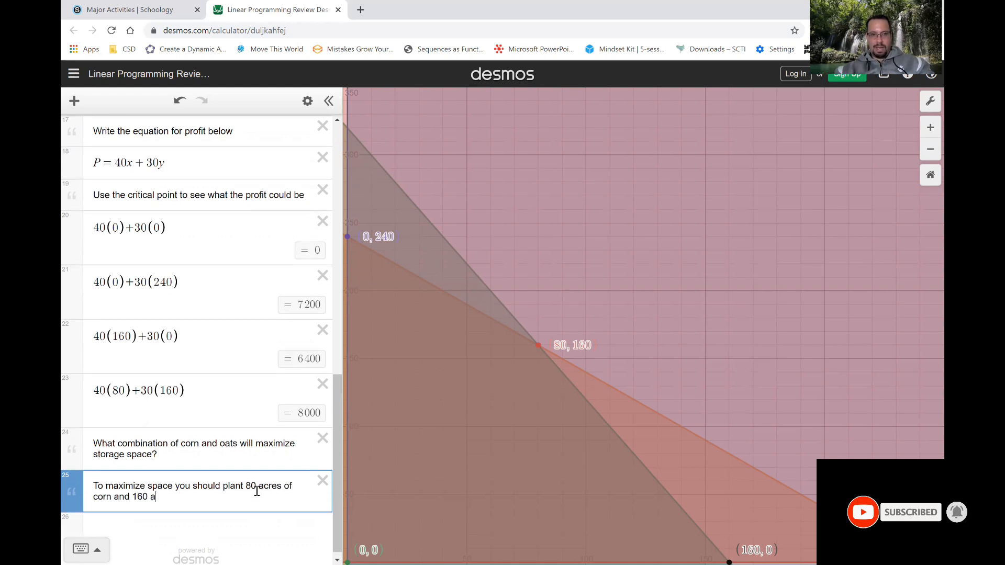
{"action": "type", "text": "cres of"}
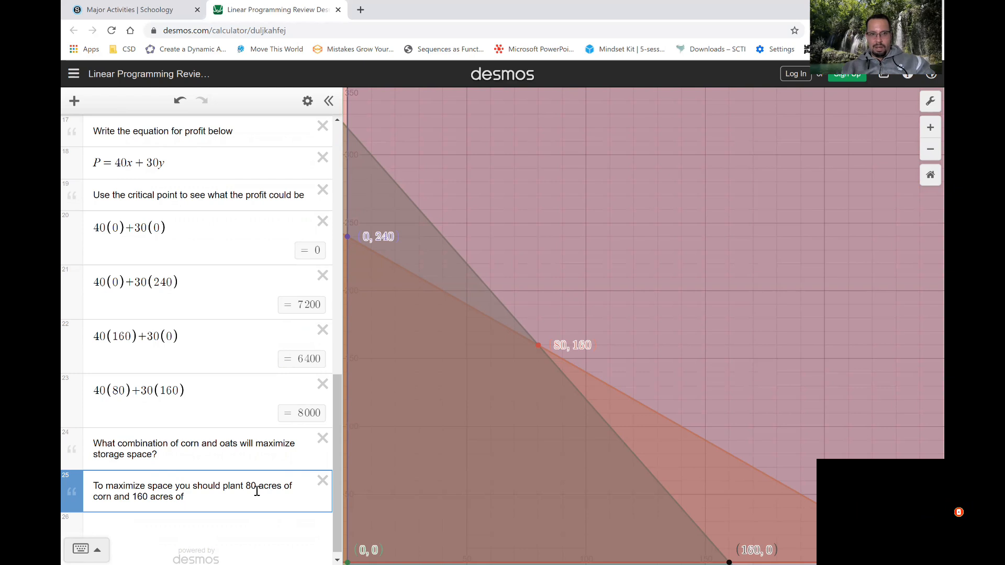
{"action": "type", "text": " oats."}
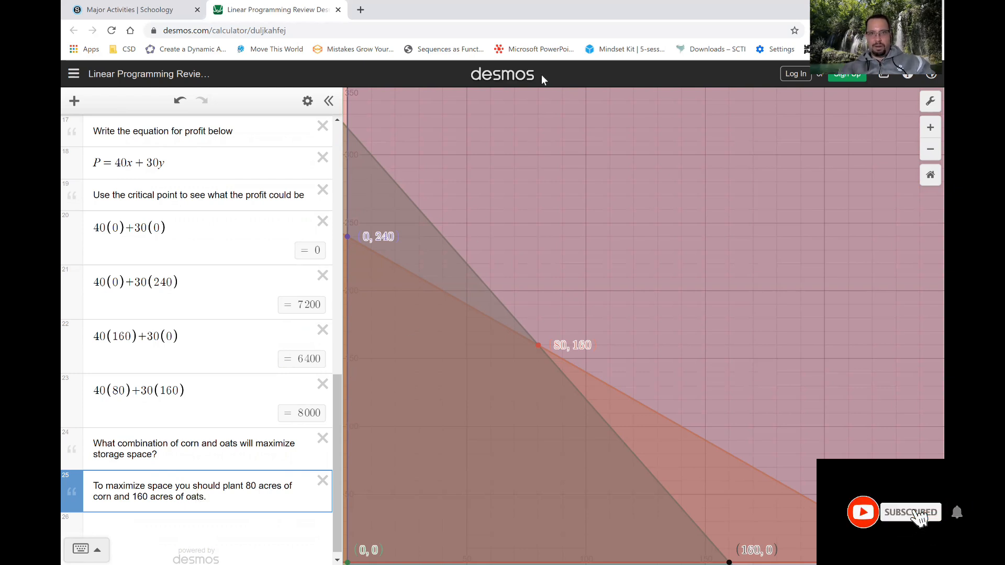